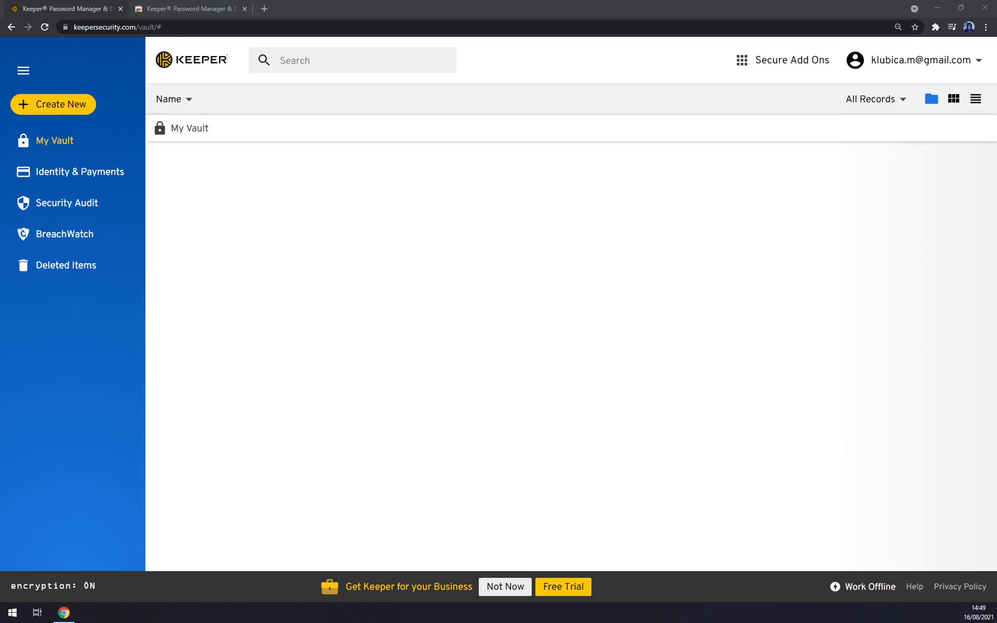
# - Dismiss the Get Keeper for your Business banner and switch to the extension's Chrome Web Store tab
pyautogui.click(199, 185)
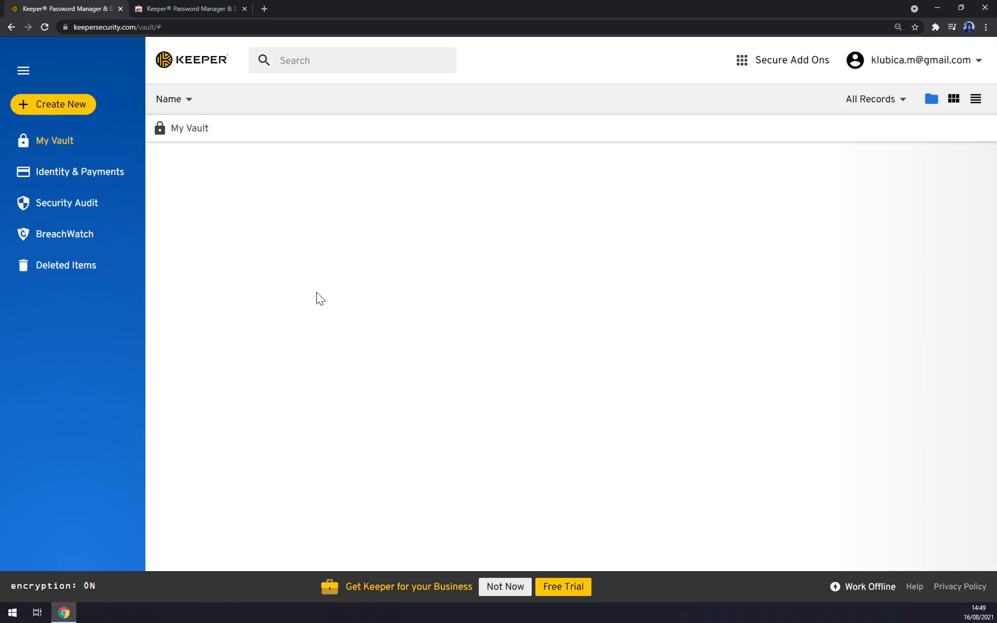
pyautogui.click(506, 587)
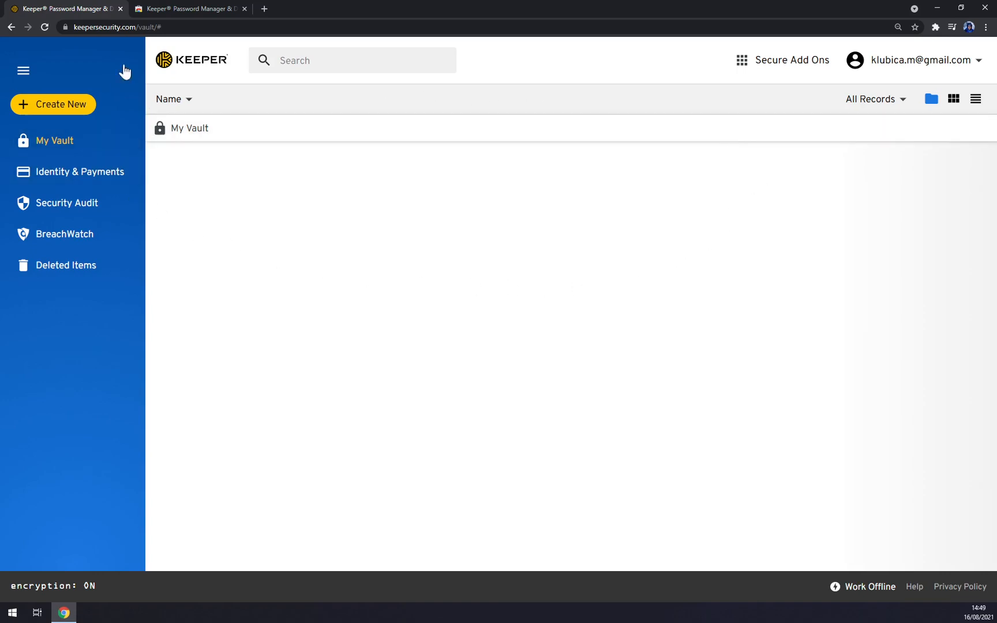
pyautogui.click(153, 12)
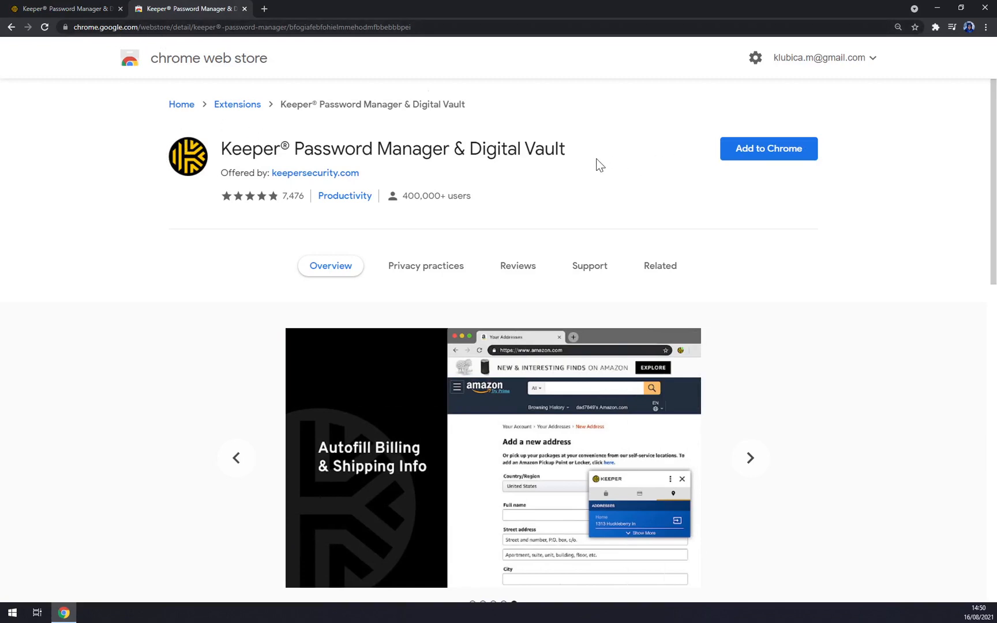
# - Add the Keeper extension to Chrome and open the web vault from its toolbar menu
pyautogui.click(766, 154)
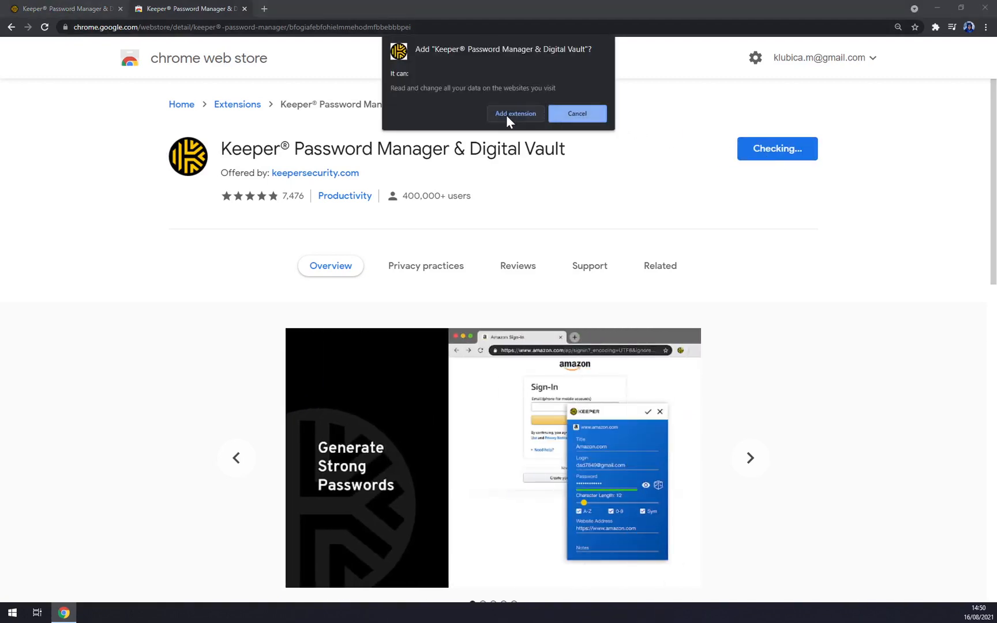
pyautogui.click(506, 114)
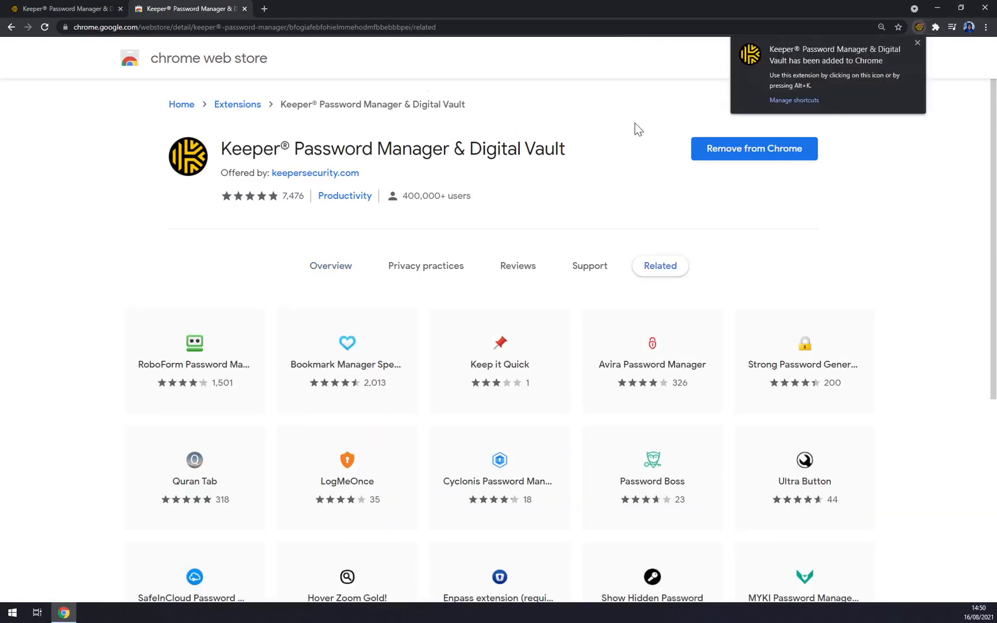
pyautogui.click(919, 27)
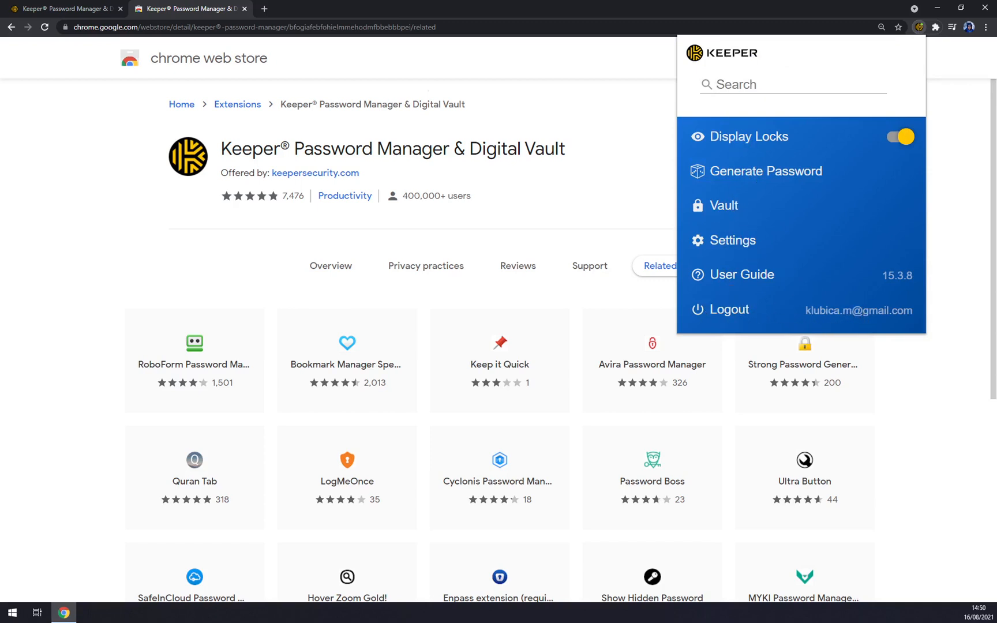
pyautogui.click(725, 207)
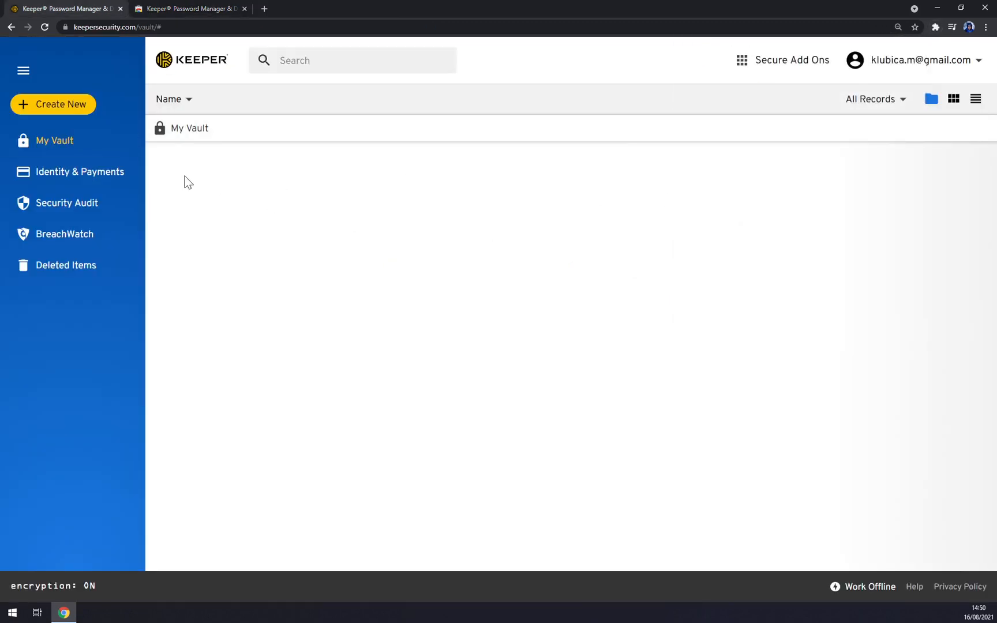
# - Start a new login record titled Azet.sk and enter the account's login e-mail
pyautogui.click(61, 107)
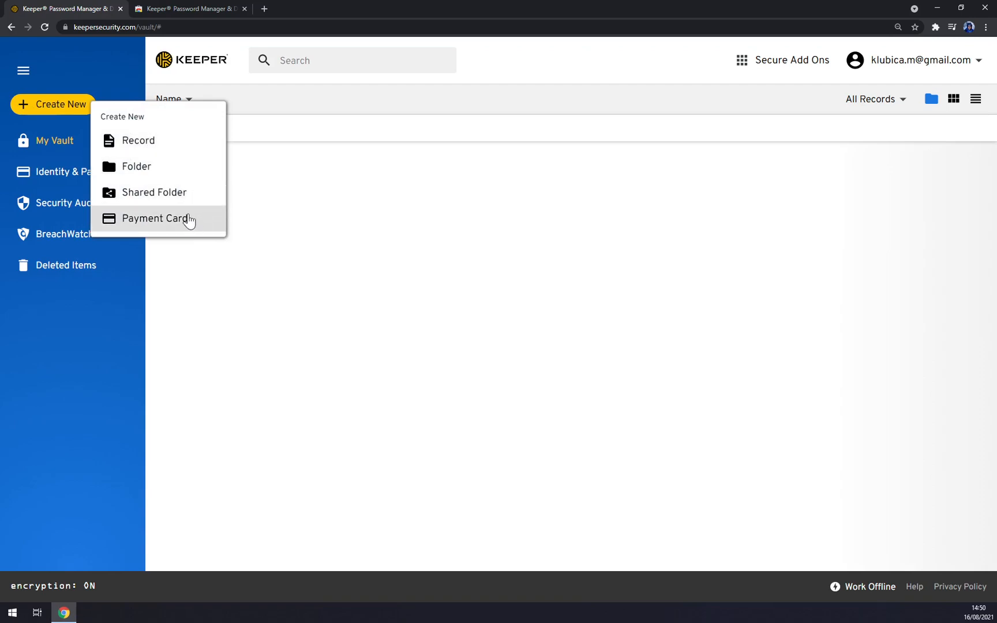
pyautogui.click(156, 149)
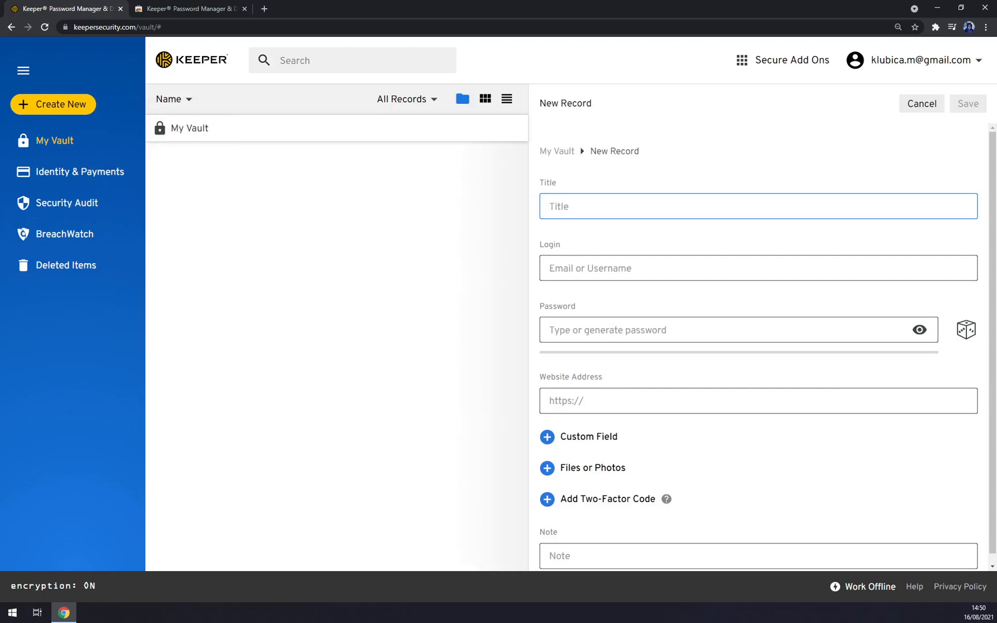
pyautogui.write('Azet.sk')
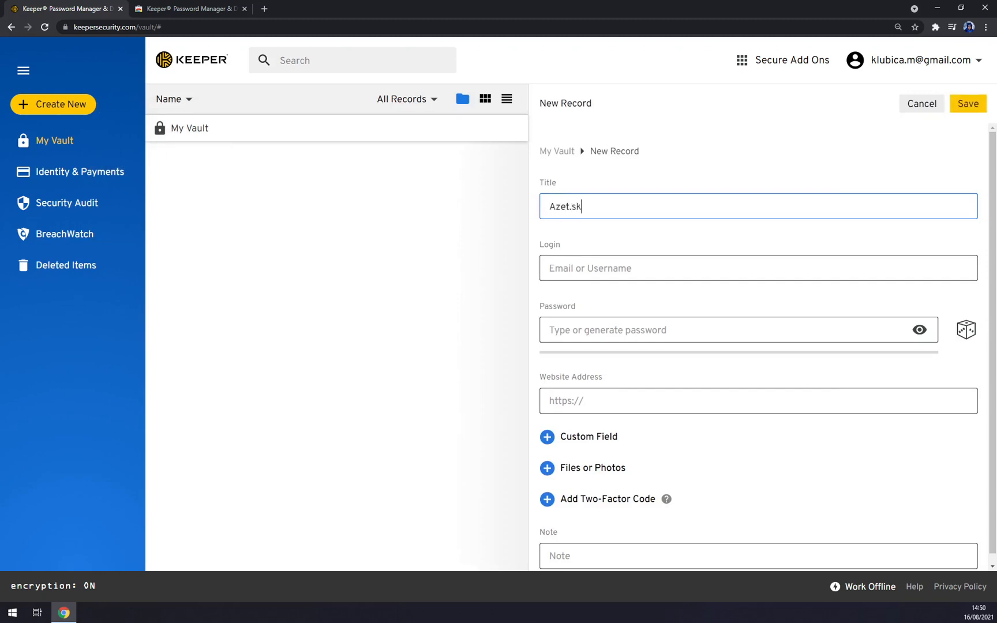
pyautogui.press('Tab')
pyautogui.click(565, 268)
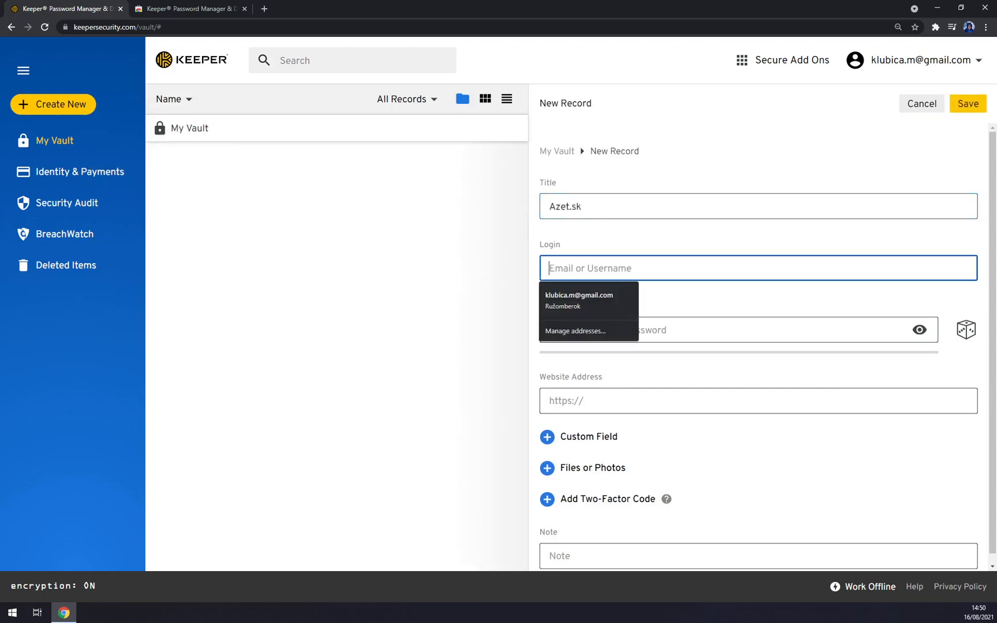
pyautogui.click(497, 258)
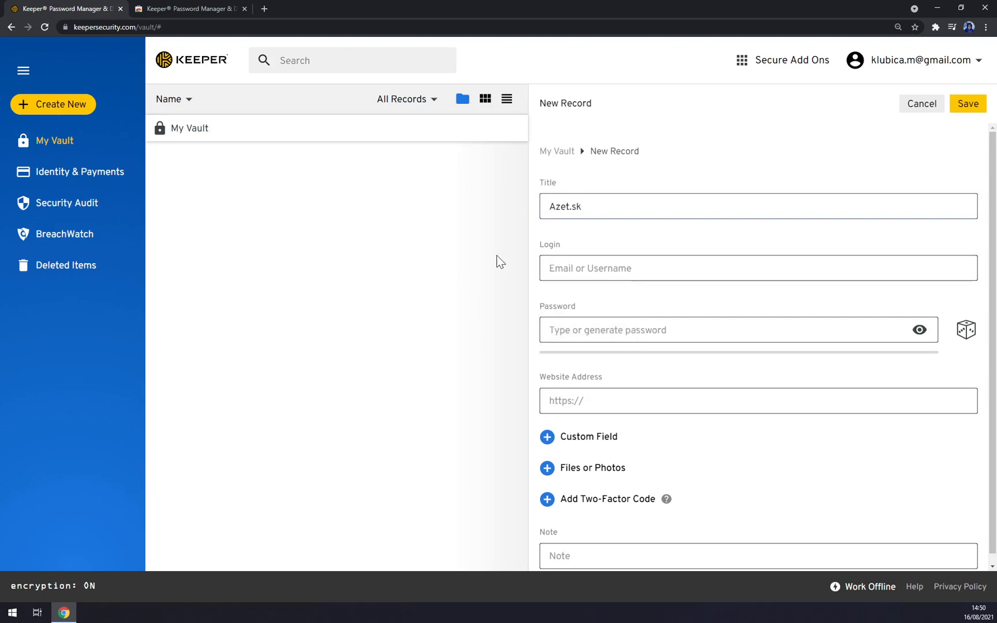
pyautogui.click(542, 265)
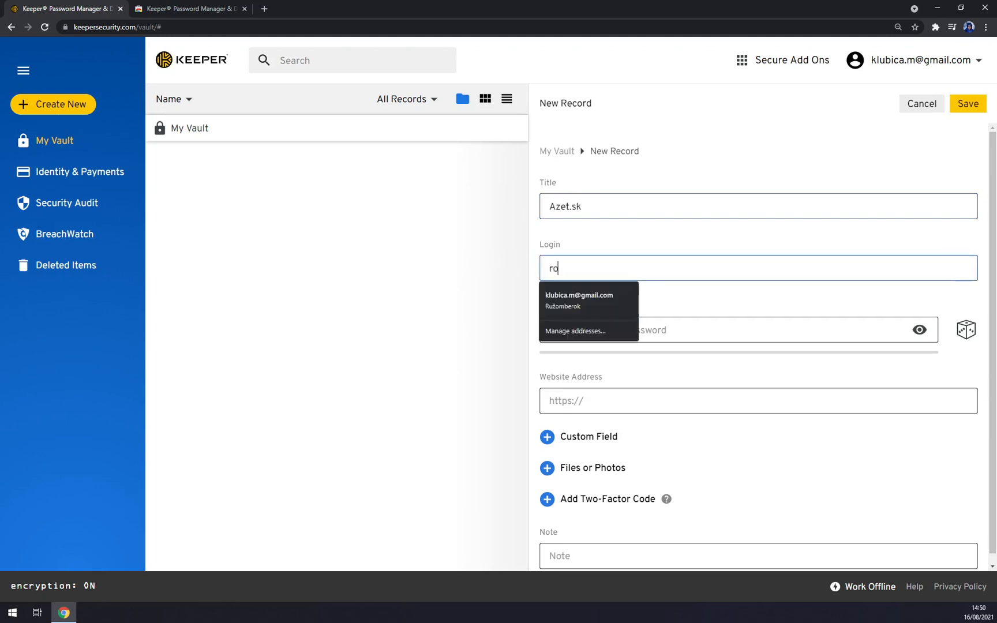
pyautogui.click(383, 217)
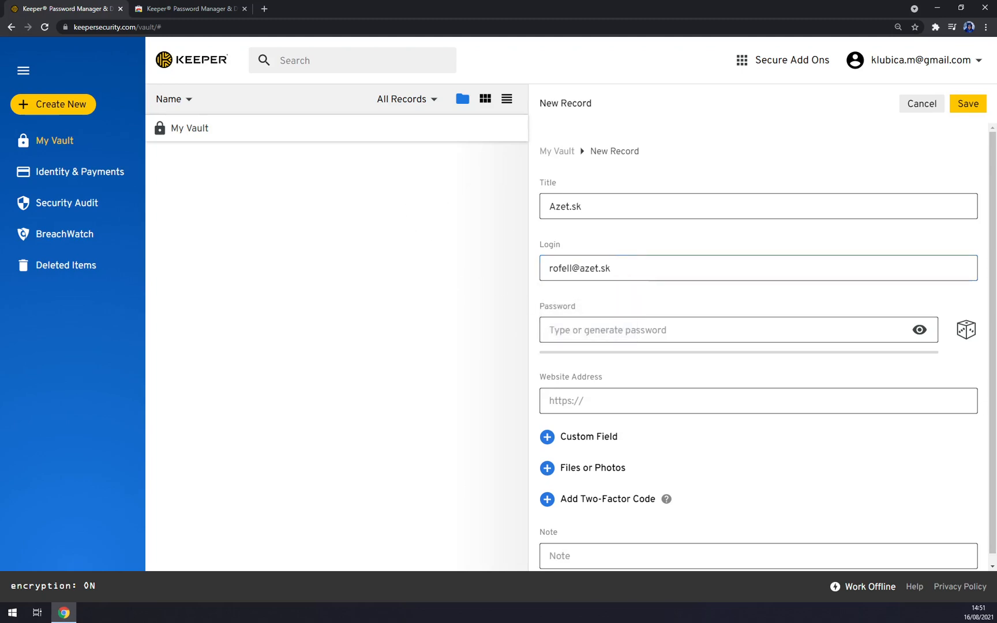
# - Reveal the password field, type a trial password, then erase it and hide it again
pyautogui.click(922, 332)
pyautogui.click(738, 330)
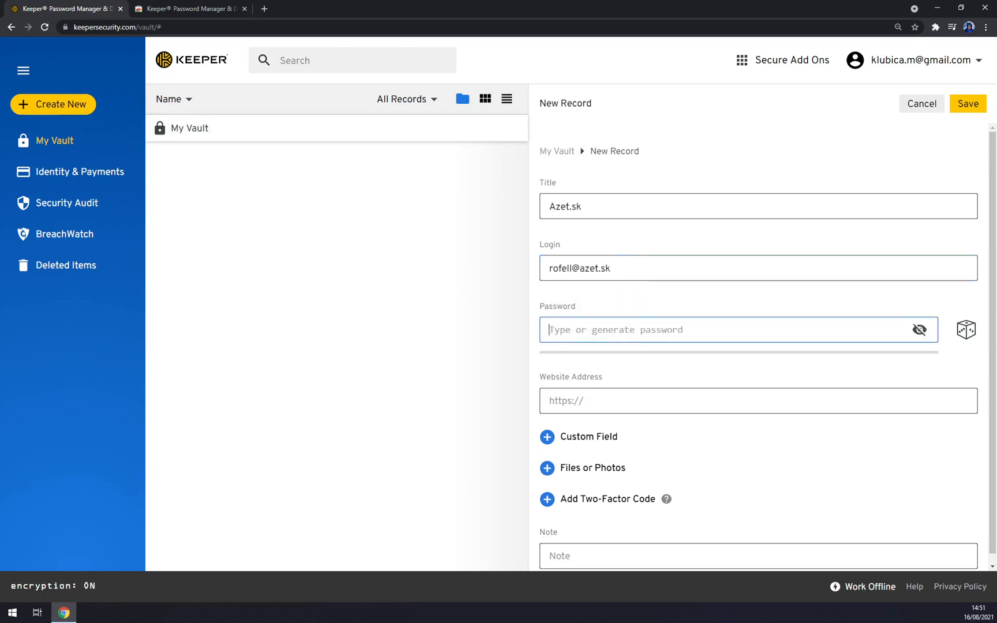
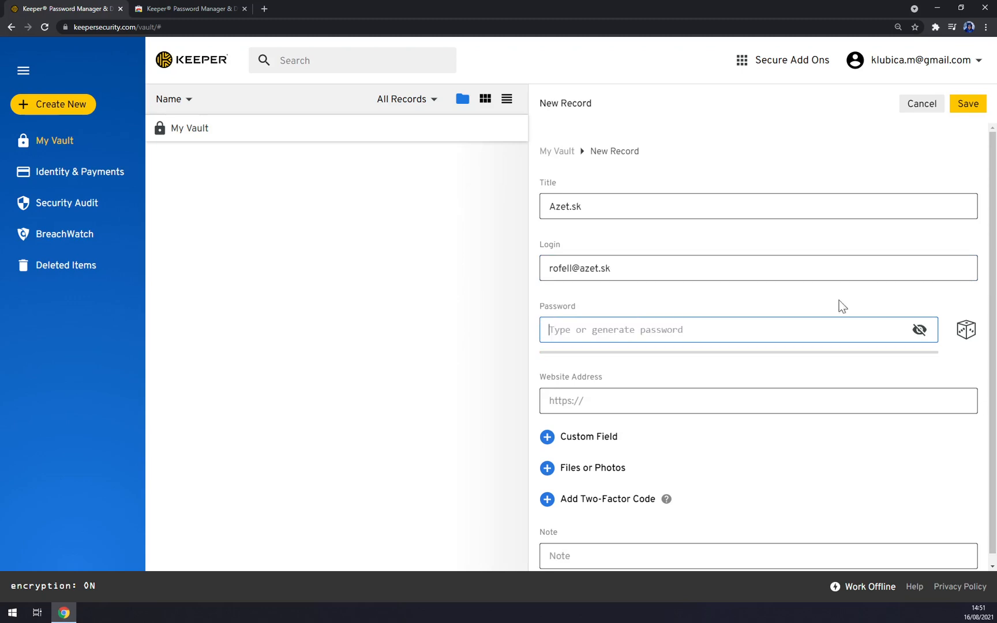
pyautogui.click(920, 330)
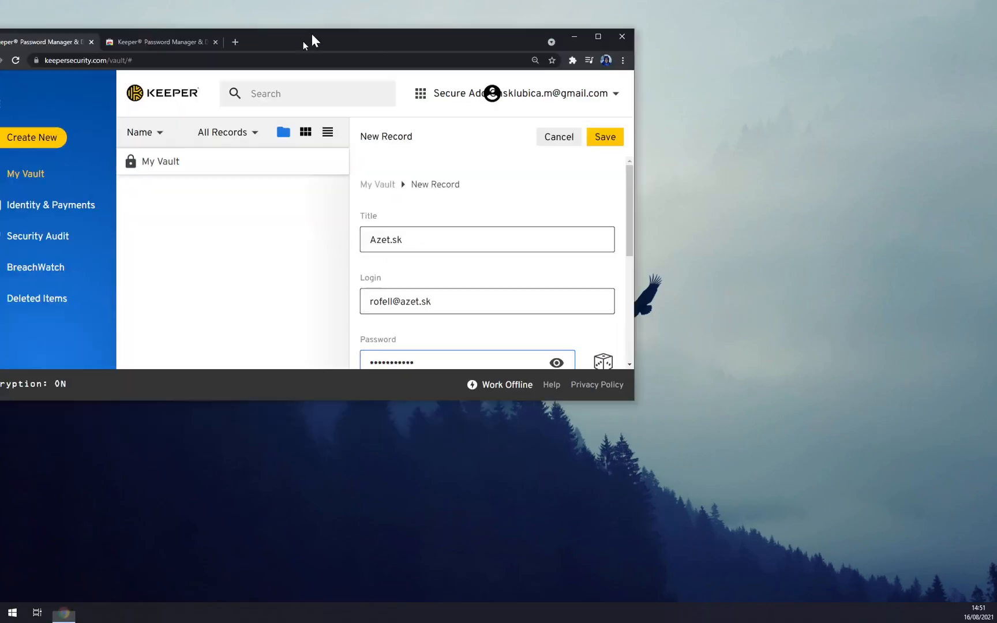
# - Enter the website address azet.sk on the Azet.sk record
pyautogui.doubleClick(312, 39)
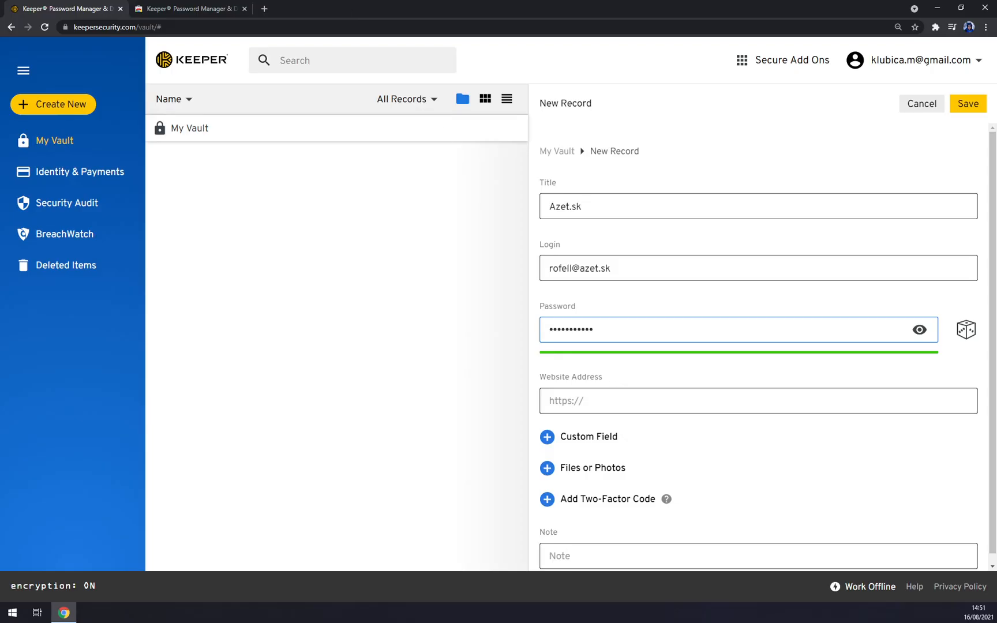
pyautogui.press('Tab')
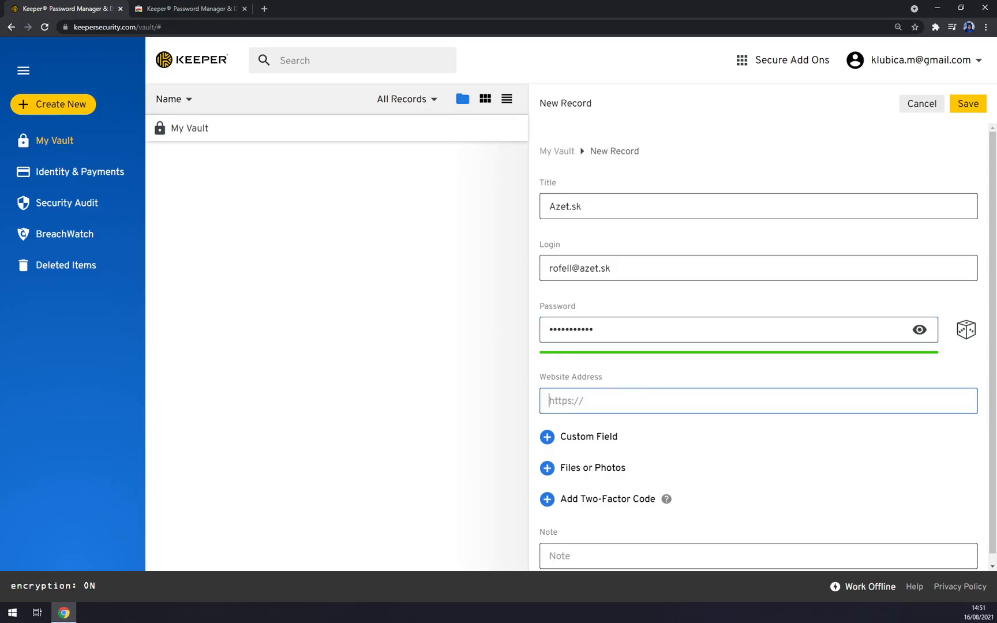
pyautogui.write('azet.sk')
pyautogui.click(437, 321)
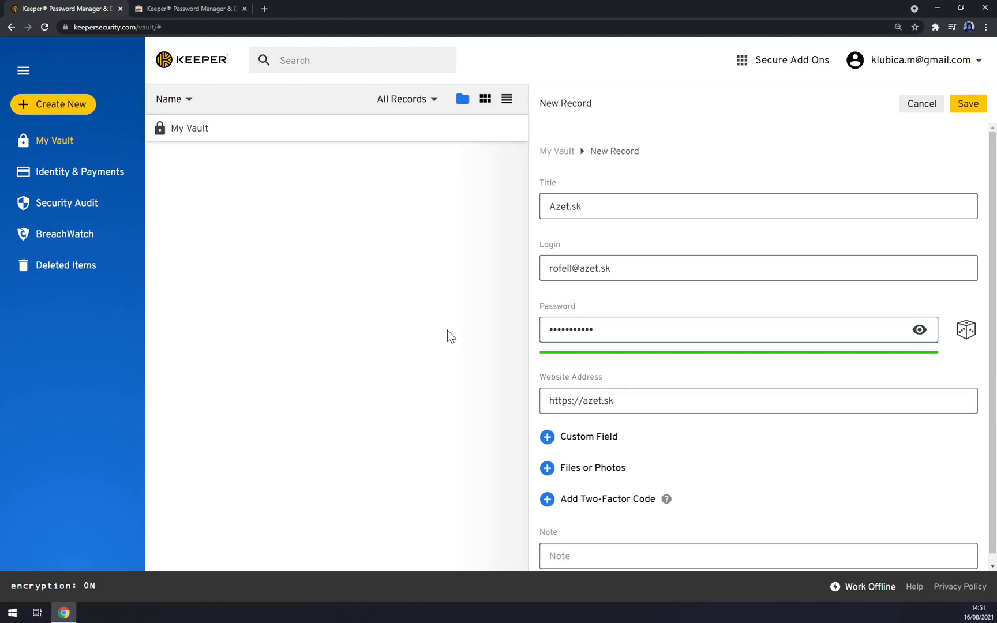
# - Try adding custom fields, a file attachment and a two-factor code, cancelling each
pyautogui.click(585, 437)
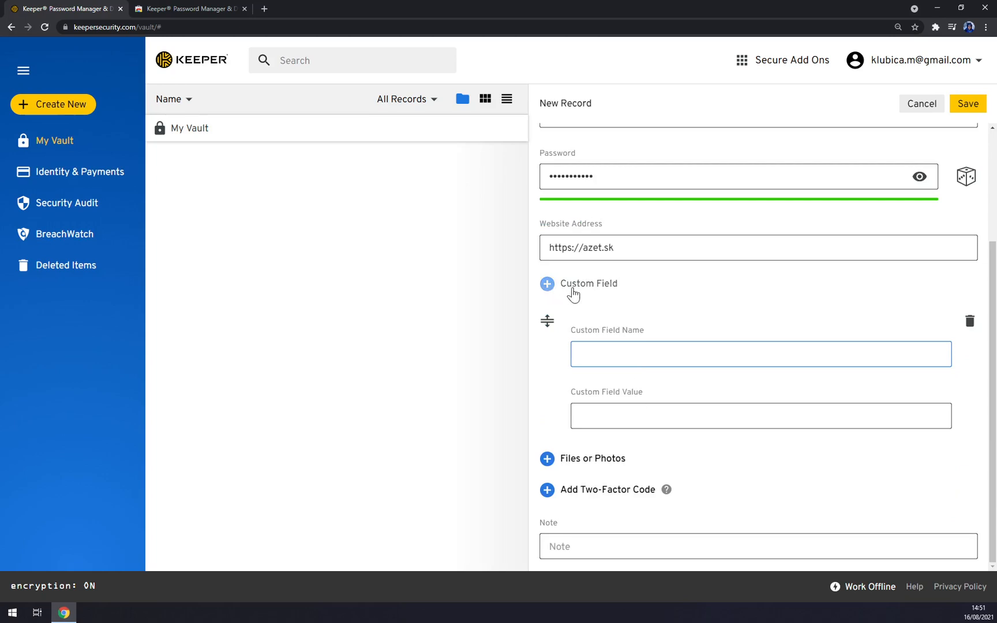
pyautogui.click(575, 284)
pyautogui.scroll(-2, 649, 427)
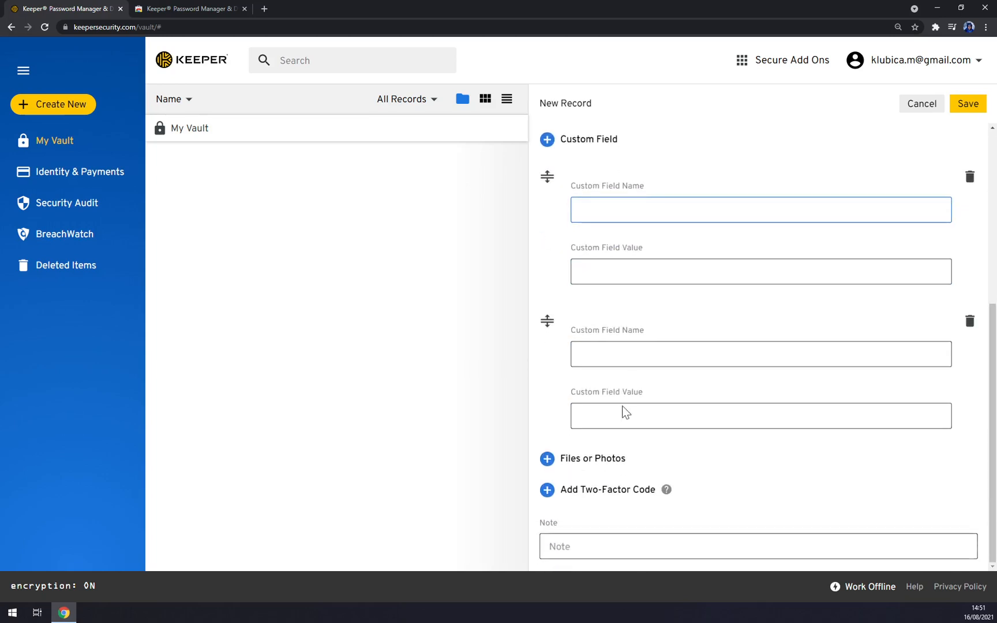
pyautogui.click(969, 324)
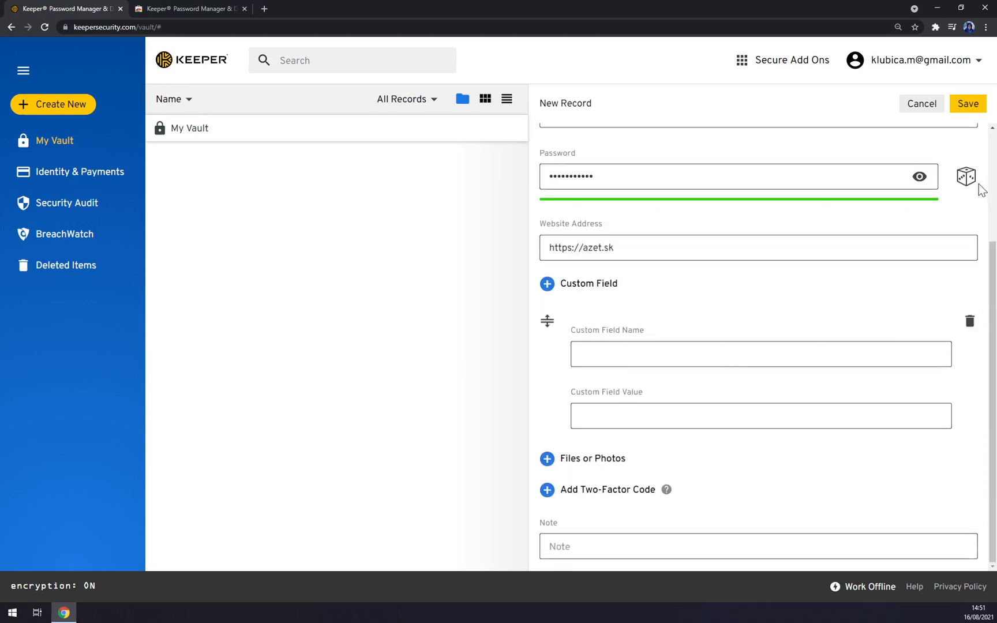
pyautogui.click(969, 322)
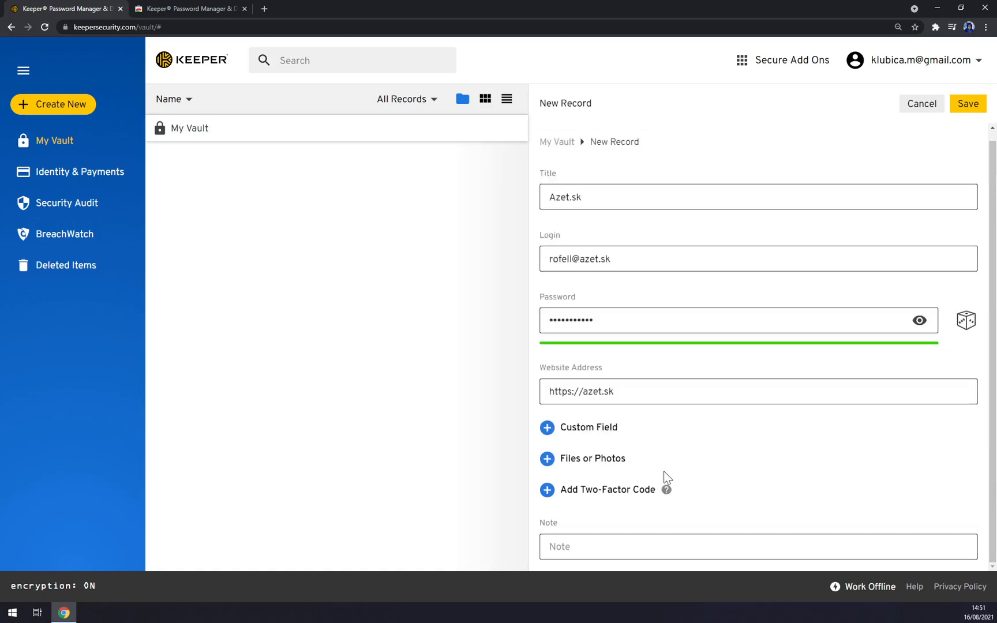
pyautogui.click(584, 461)
pyautogui.click(484, 15)
pyautogui.click(627, 492)
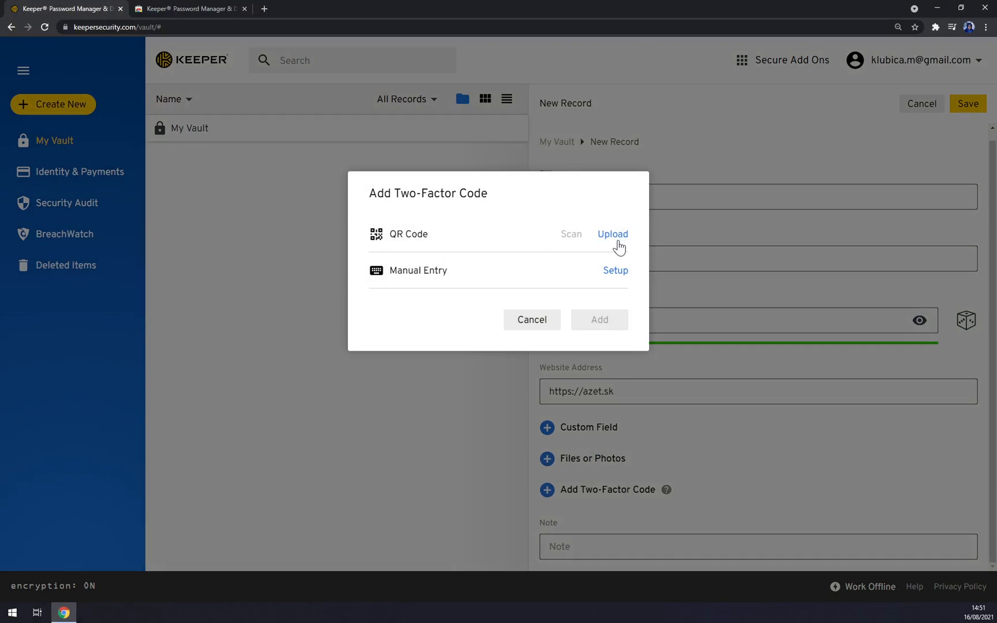
pyautogui.click(540, 323)
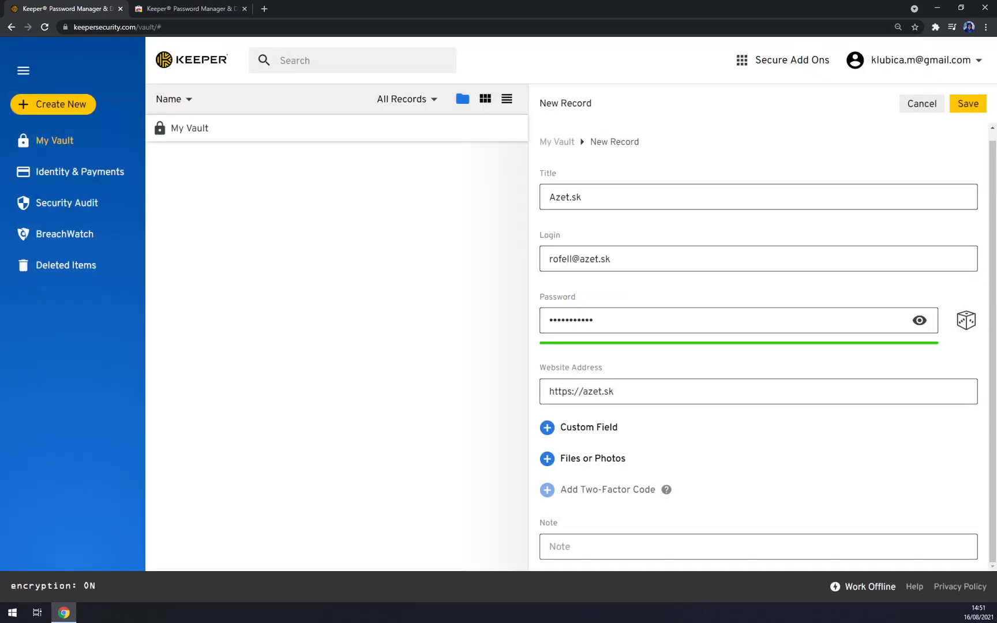
# - Close the Azet.sk record and toggle the extension's Display Locks off, on, then off again
pyautogui.click(962, 105)
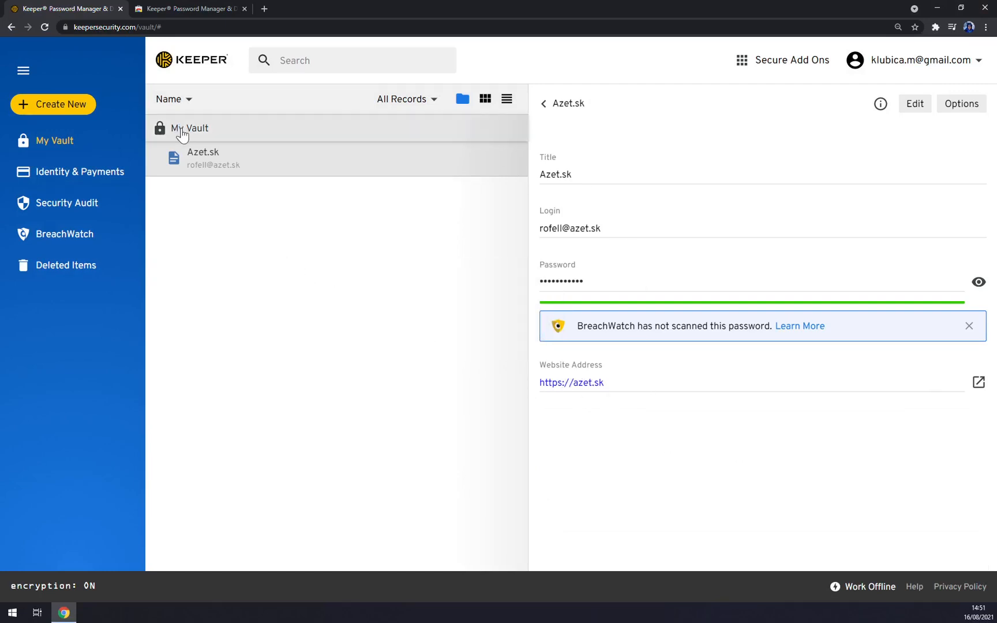
pyautogui.click(562, 106)
pyautogui.click(934, 26)
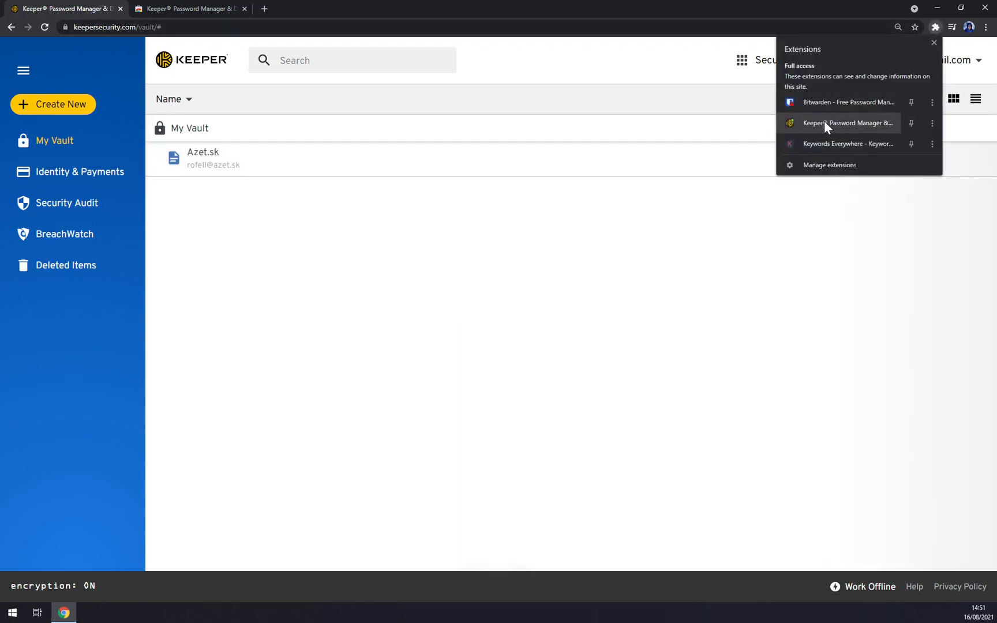
pyautogui.click(840, 124)
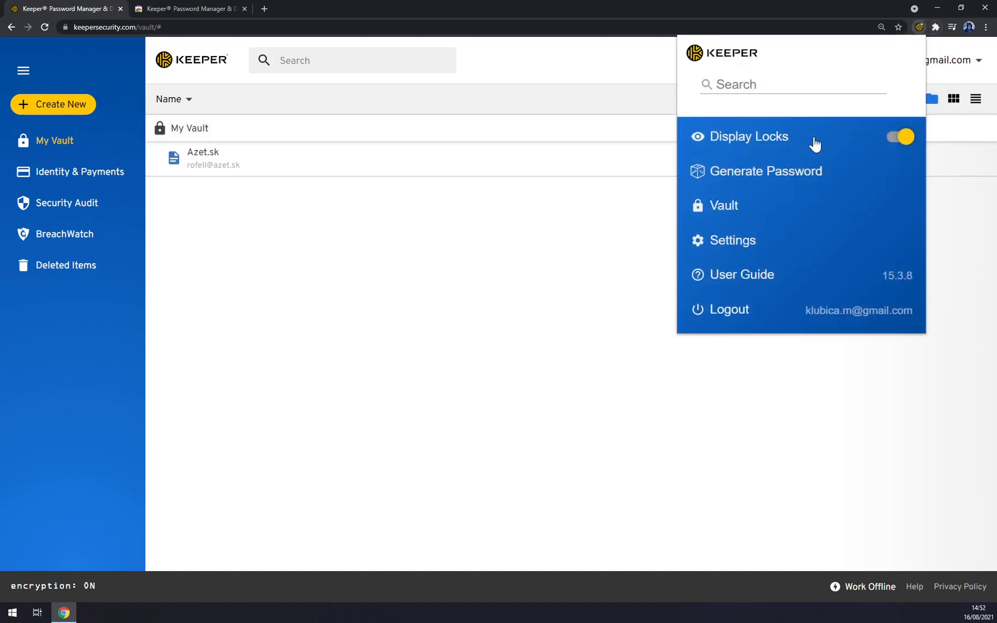
pyautogui.click(893, 139)
pyautogui.click(895, 140)
pyautogui.click(900, 143)
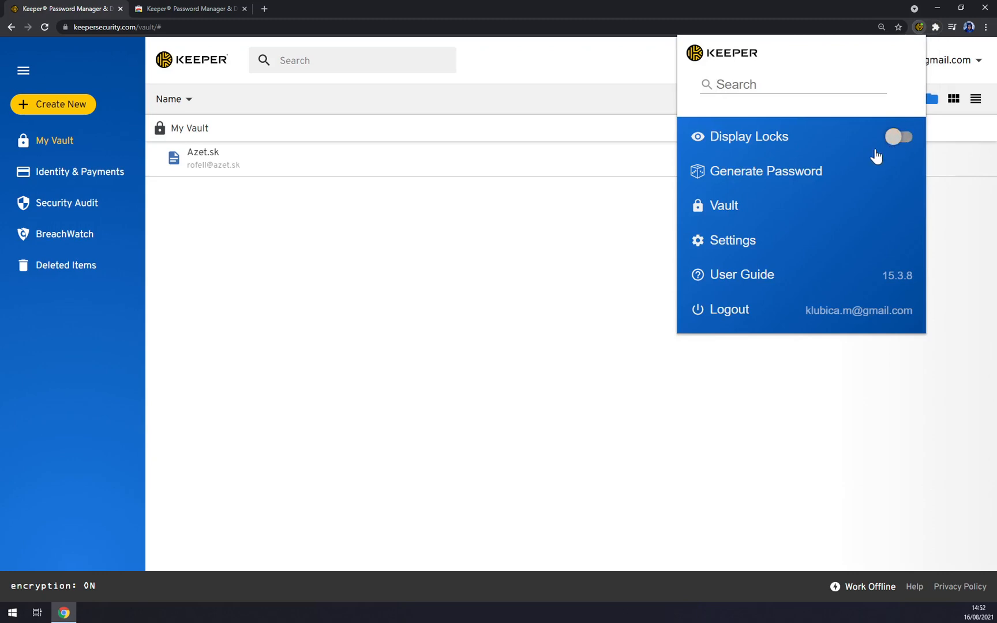
pyautogui.click(719, 206)
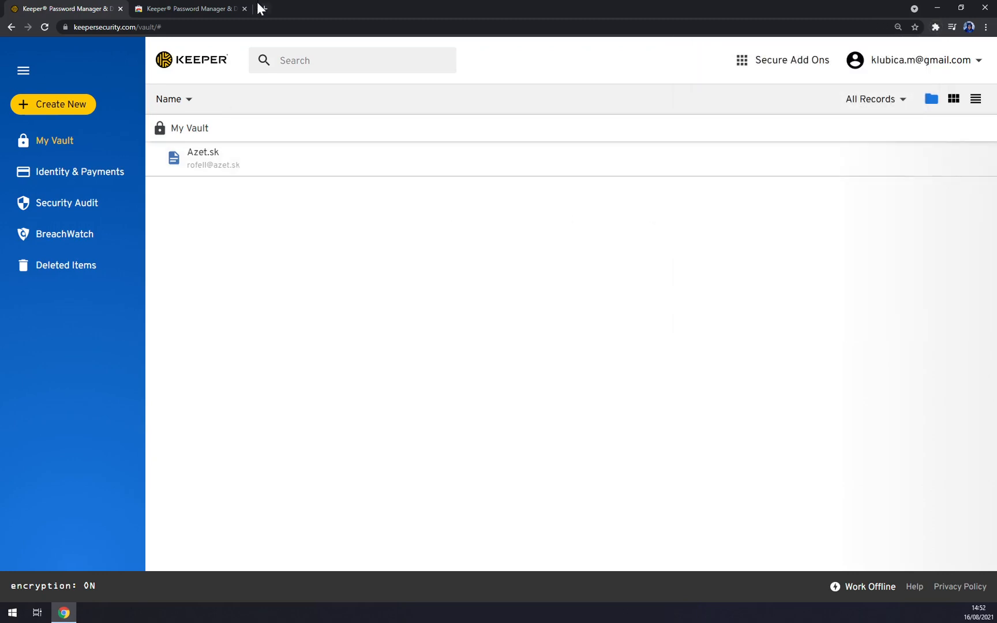
# - Go to azet.sk in a new tab, sign in, and glance at the profile page
pyautogui.click(263, 8)
pyautogui.write('azet.sk')
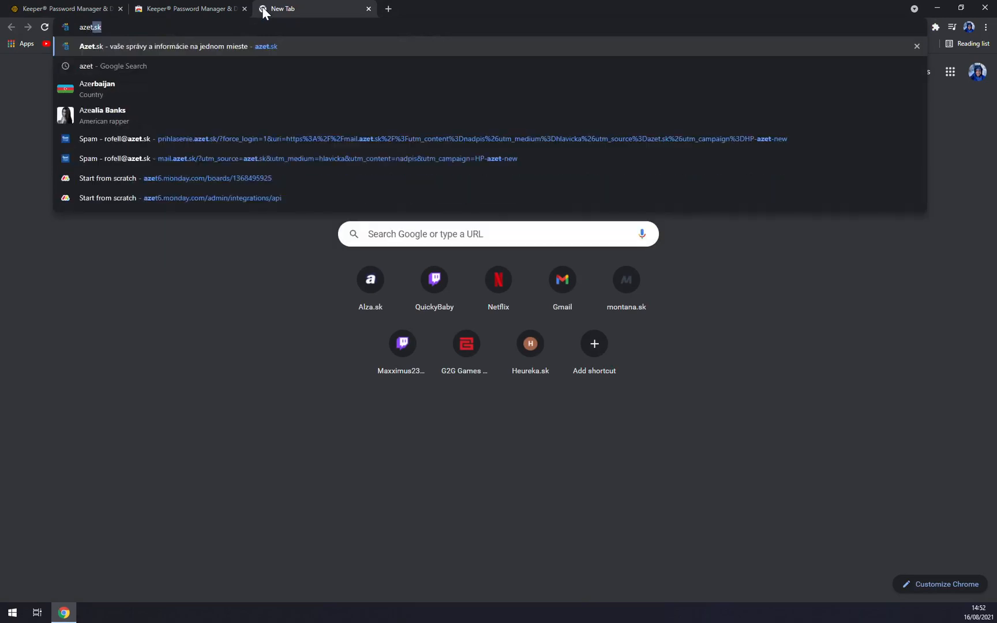
pyautogui.press('Return')
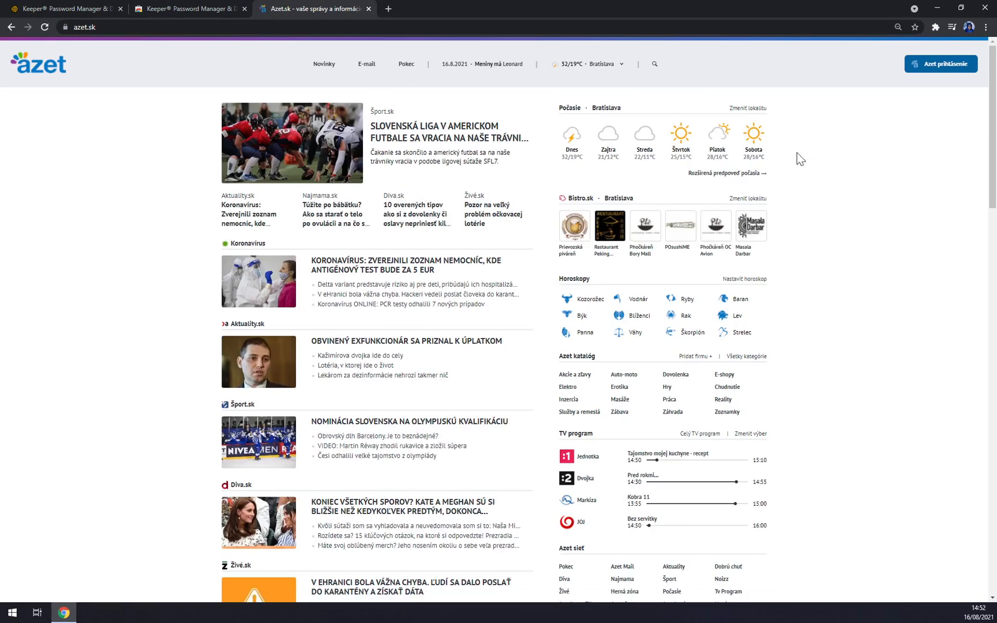
pyautogui.click(943, 64)
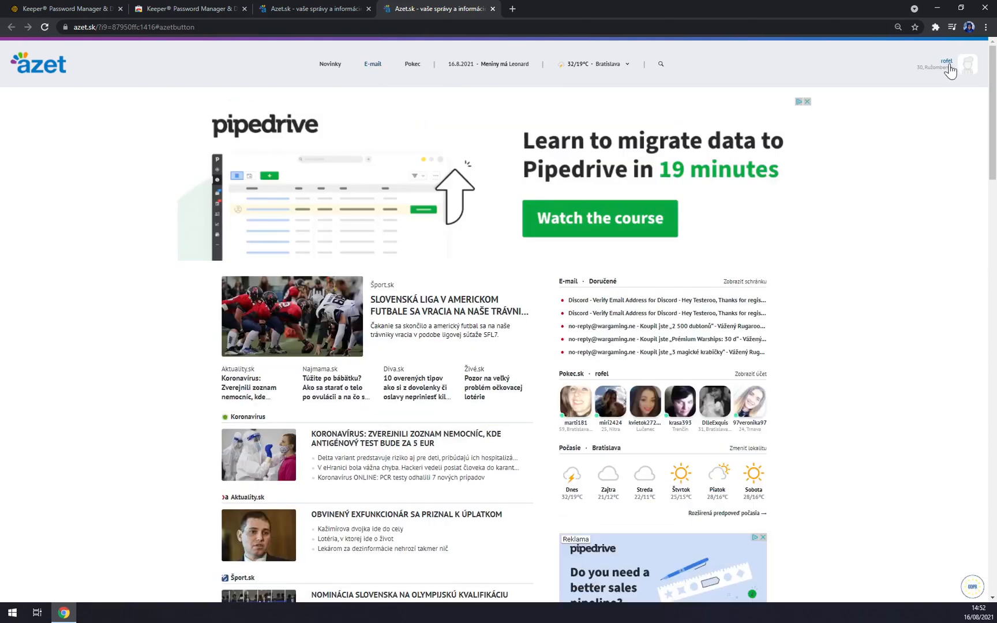
pyautogui.click(947, 63)
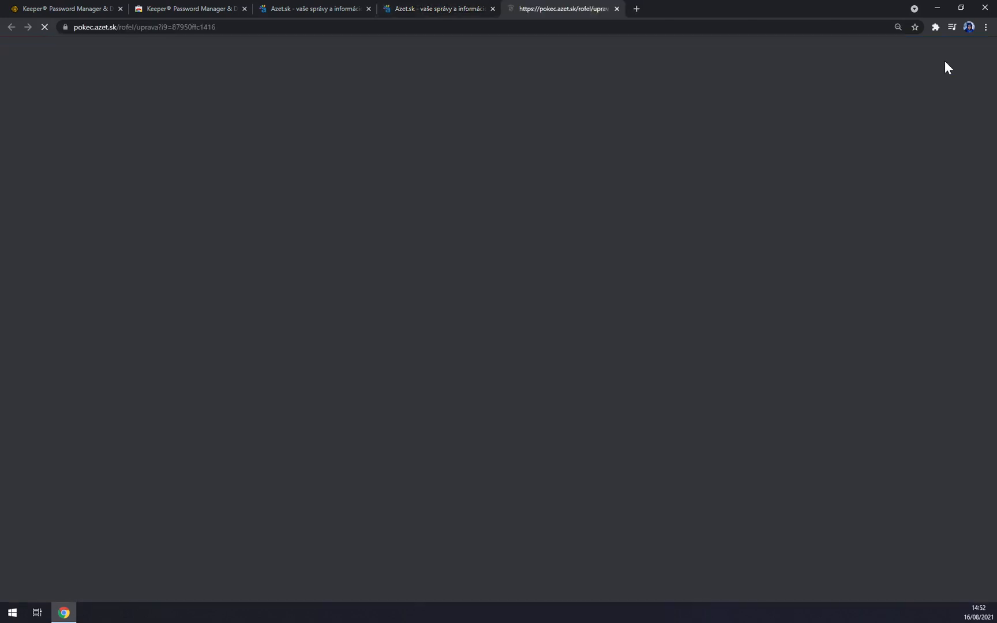
pyautogui.hotkey('ctrl', 'w')
# - Log out of azet.sk via Odhlásiť and reopen the Azet prihlásenie login page
pyautogui.moveTo(965, 72)
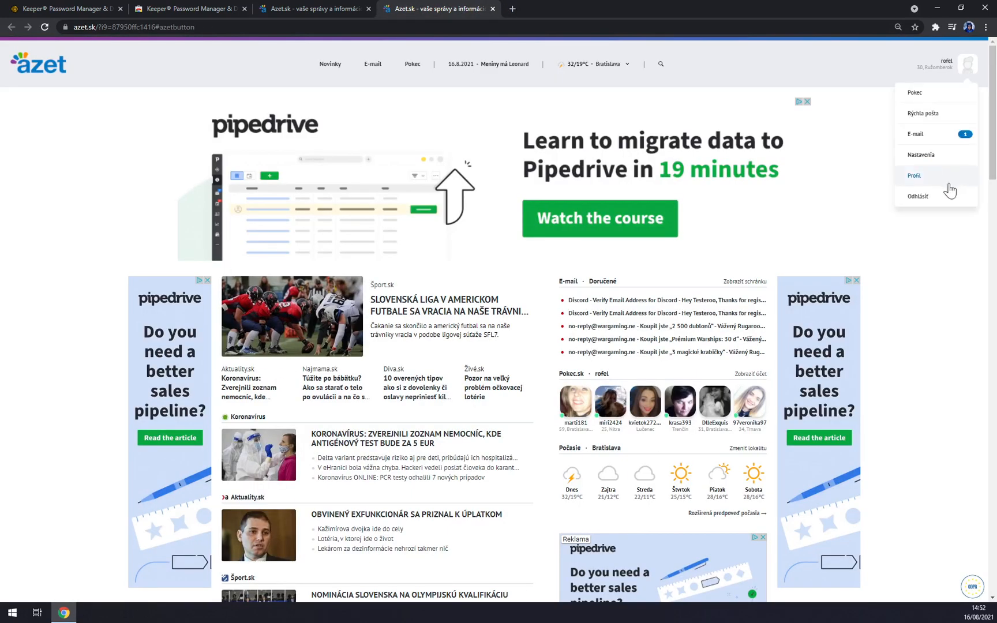
pyautogui.click(939, 198)
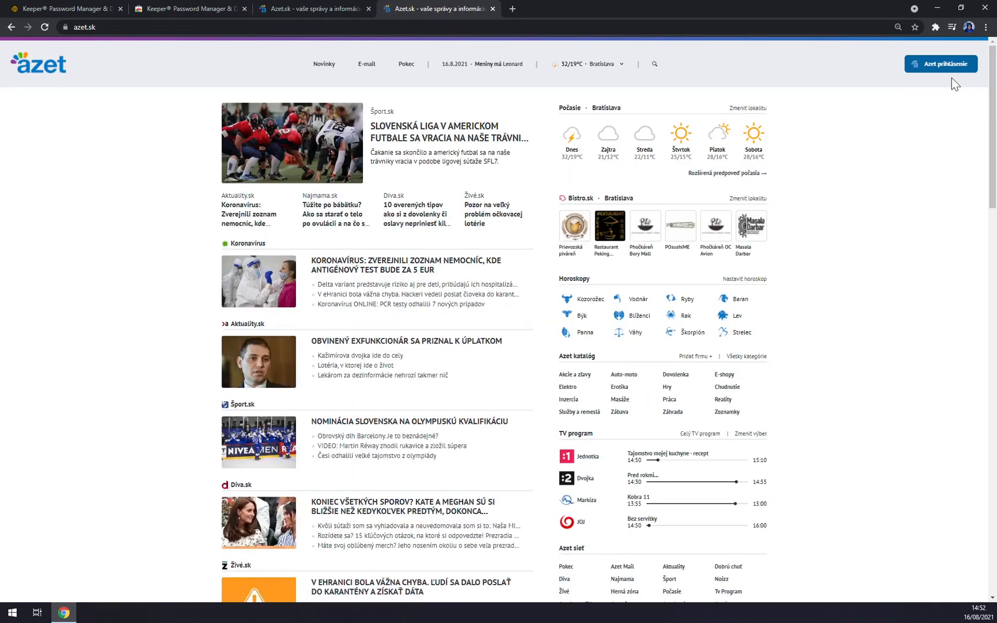
pyautogui.click(949, 63)
pyautogui.click(652, 172)
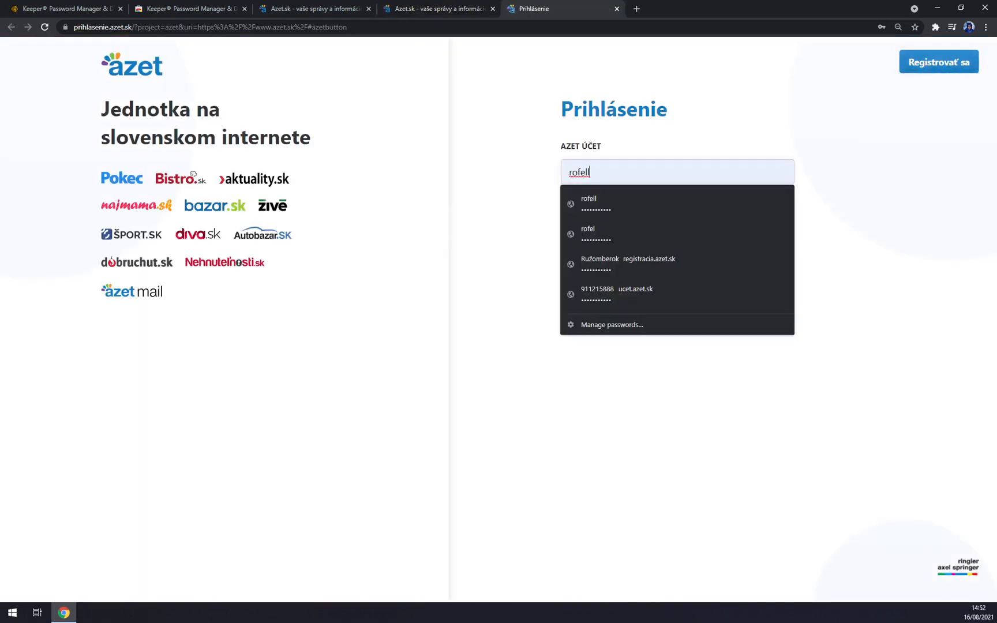
# - Clear the pre-filled account name and password on the azet.sk login form
pyautogui.click(668, 125)
pyautogui.moveTo(629, 172); pyautogui.dragTo(445, 176)
pyautogui.press('BackSpace')
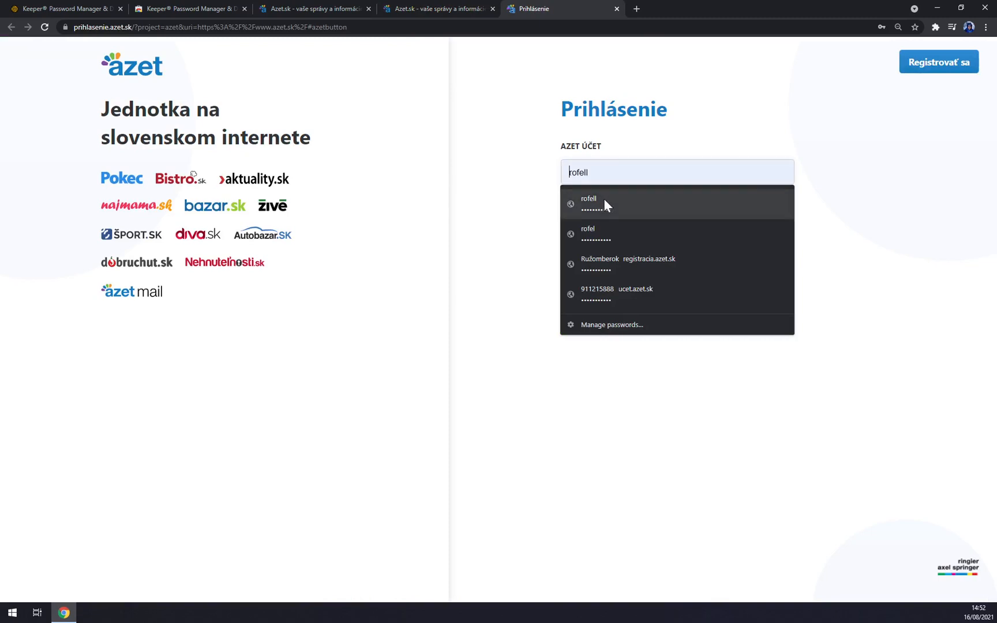
pyautogui.click(440, 180)
pyautogui.moveTo(628, 227); pyautogui.dragTo(445, 221)
pyautogui.press('BackSpace')
pyautogui.click(516, 229)
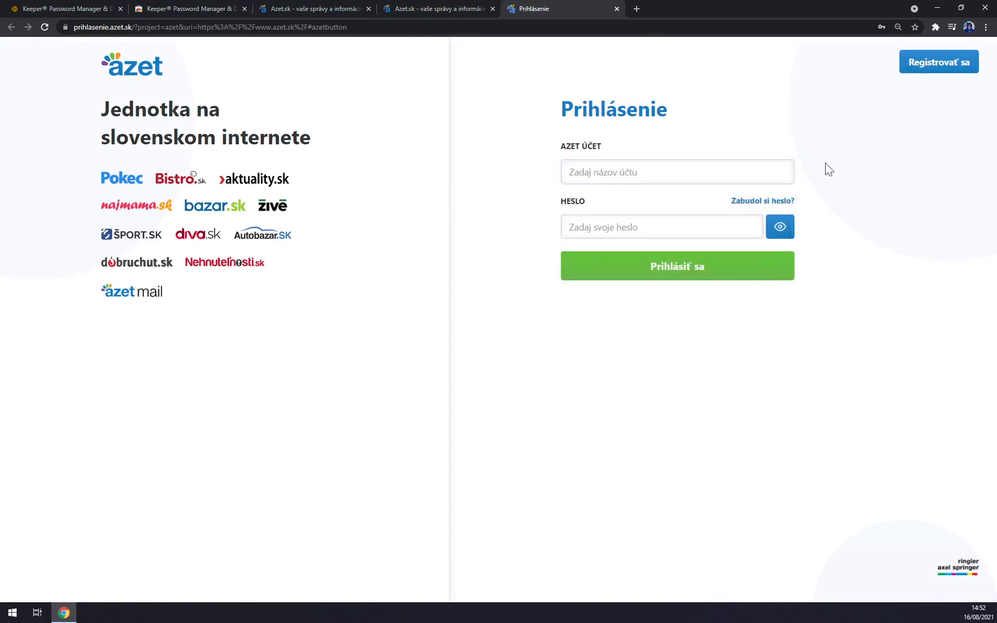
# - Pin the Keeper extension to the toolbar and turn on Autofill for the Azet.sk record
pyautogui.click(953, 27)
pyautogui.click(935, 27)
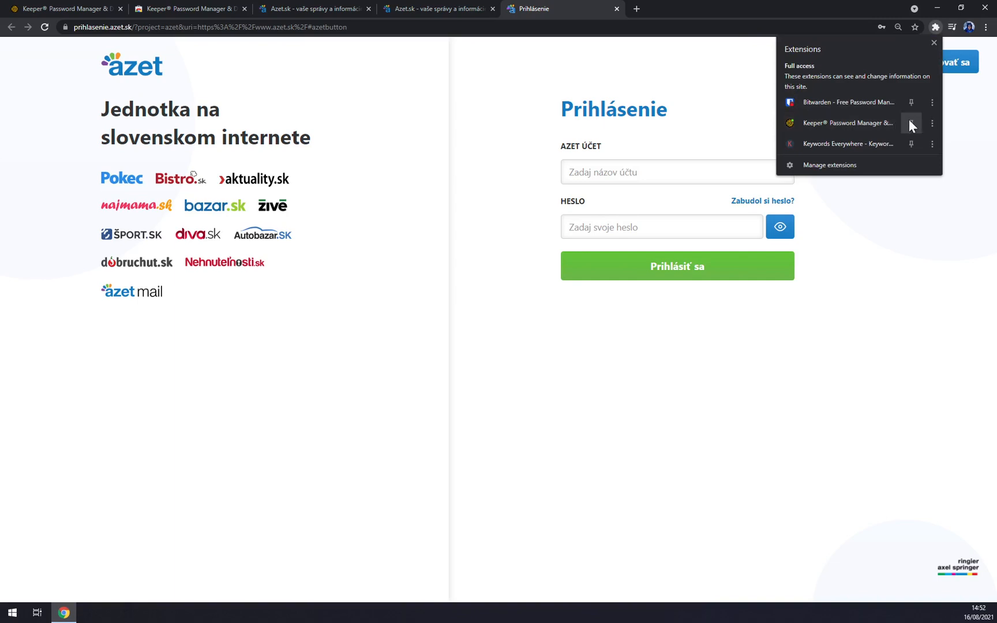
pyautogui.click(931, 122)
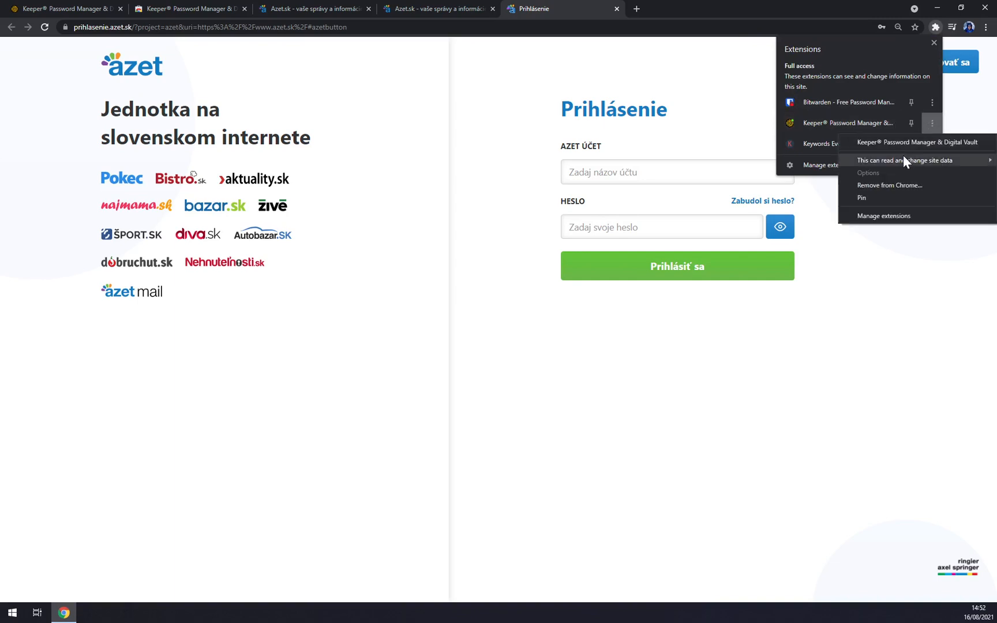
pyautogui.click(824, 125)
pyautogui.click(823, 124)
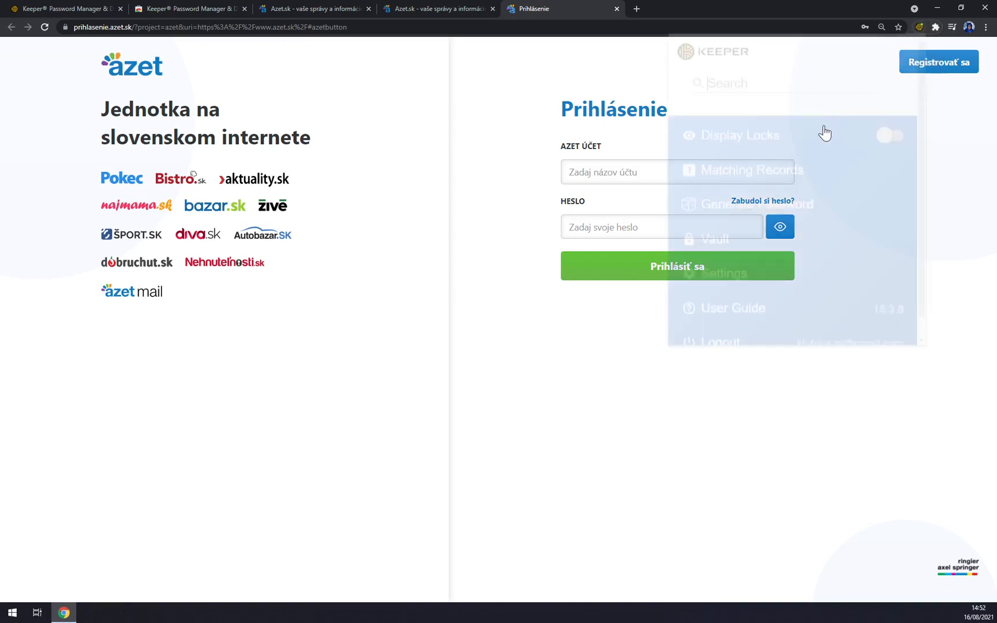
pyautogui.scroll(-1, 750, 291)
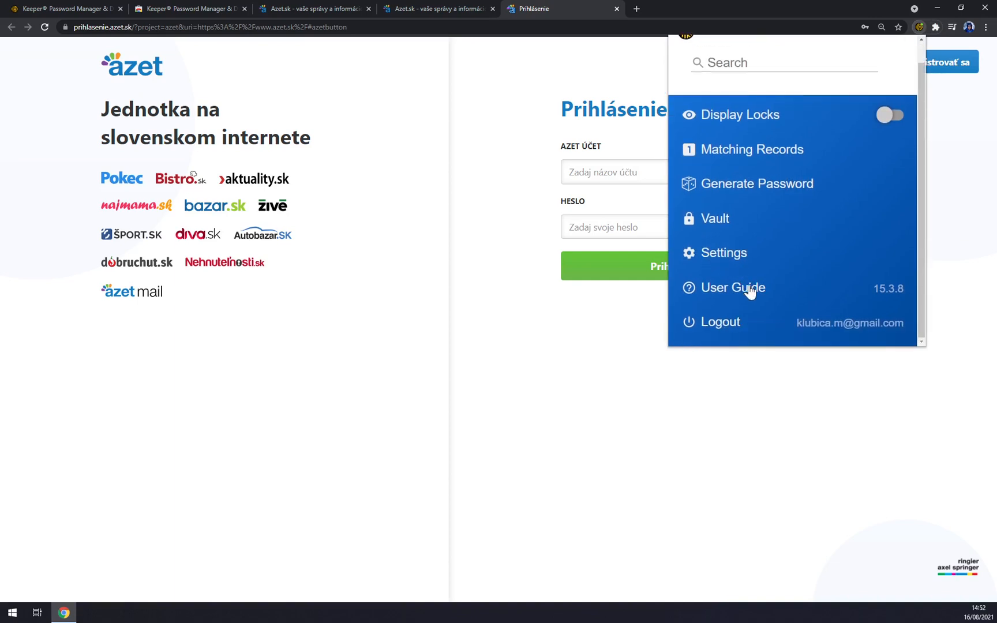
pyautogui.click(736, 156)
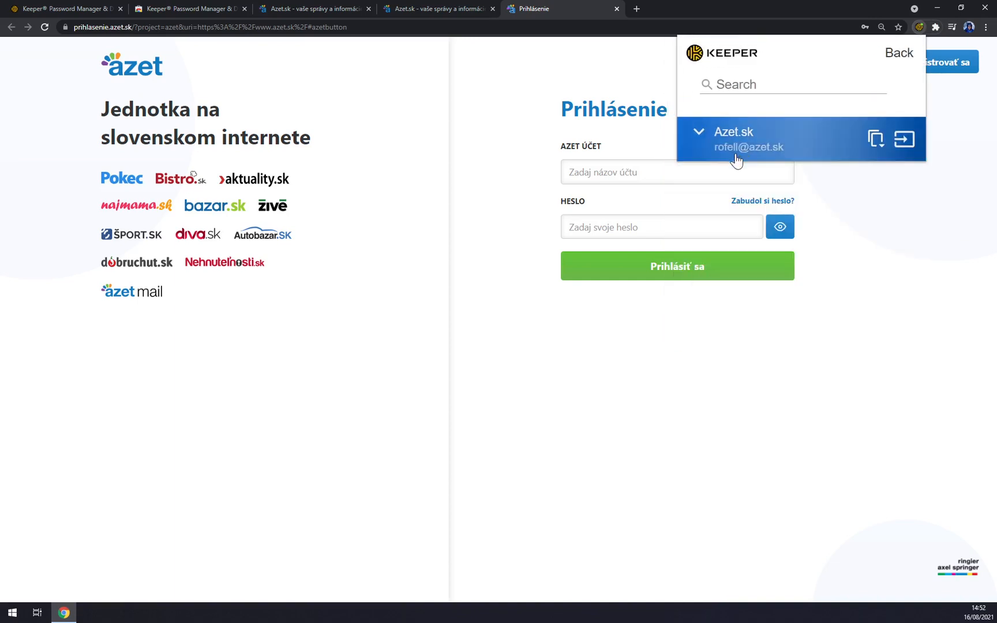
pyautogui.click(739, 149)
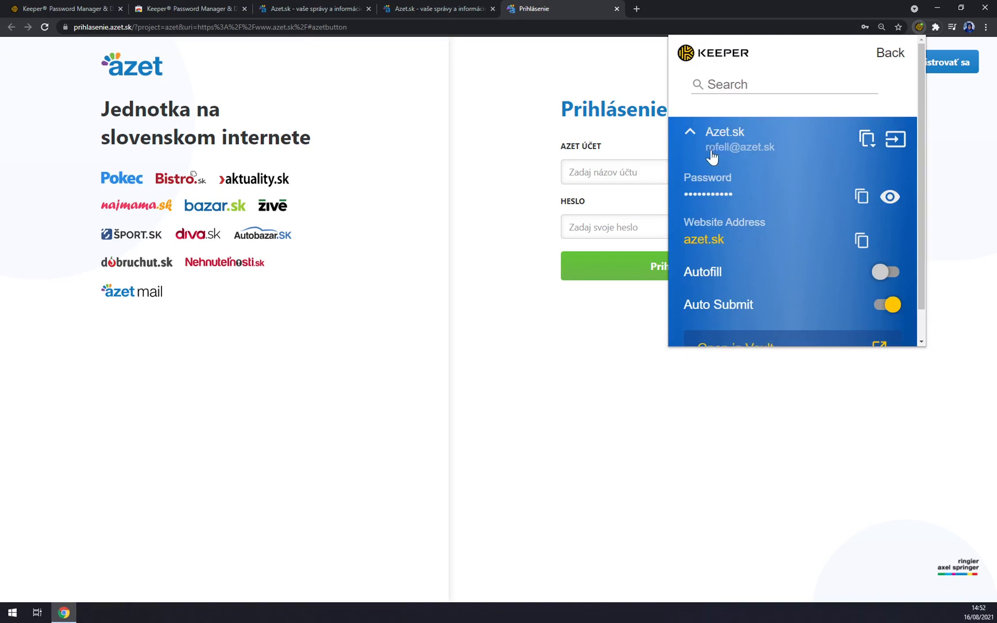
pyautogui.scroll(-1, 745, 119)
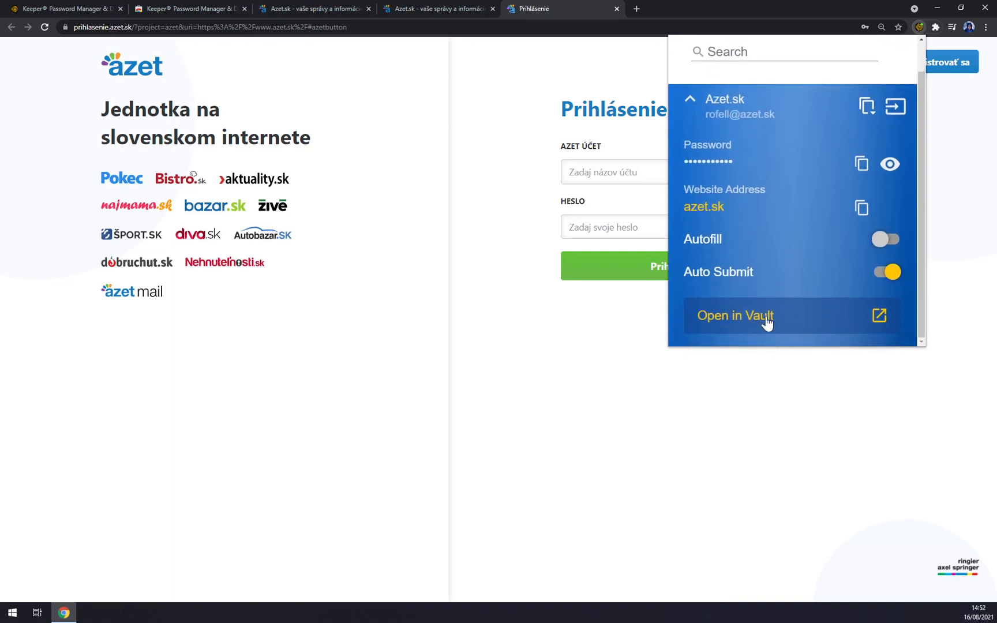
pyautogui.click(885, 241)
# - Sign in to azet.sk and save the login in Keeper as a new Prihlásenie record
pyautogui.click(601, 174)
pyautogui.click(638, 206)
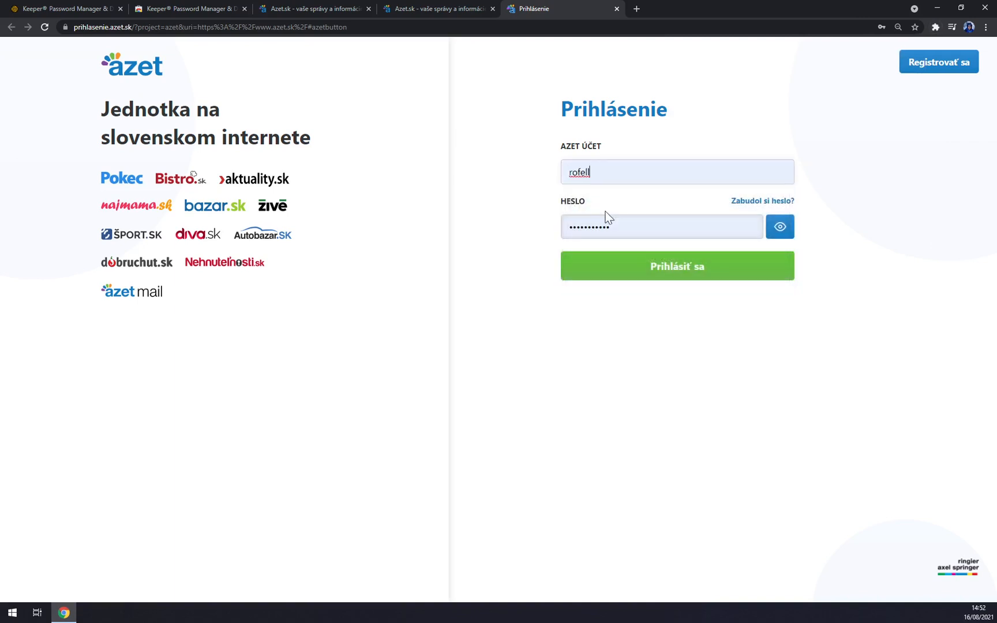
pyautogui.click(720, 281)
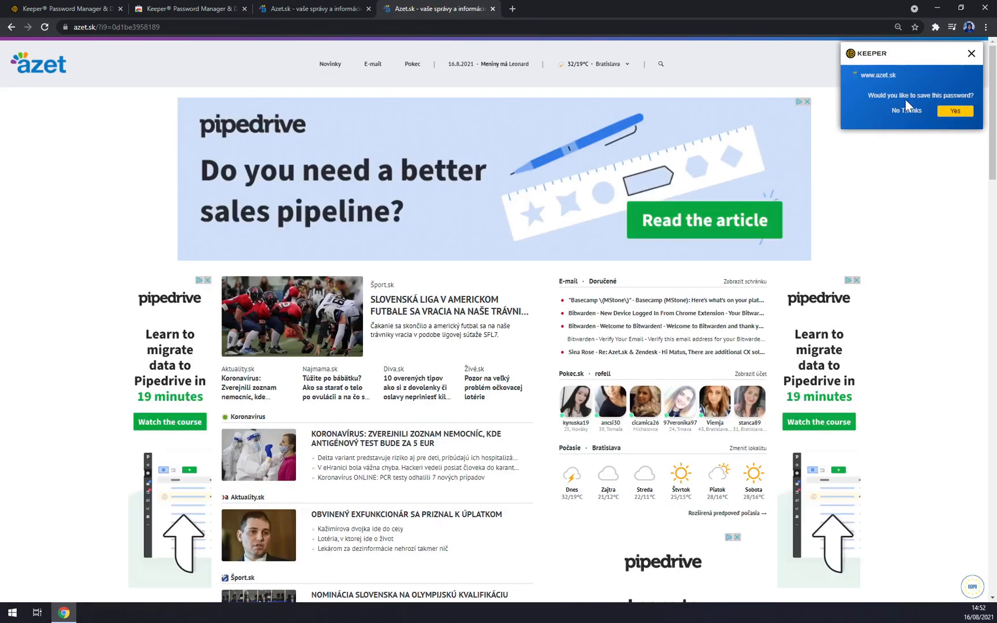
pyautogui.click(961, 112)
pyautogui.click(956, 116)
pyautogui.click(956, 111)
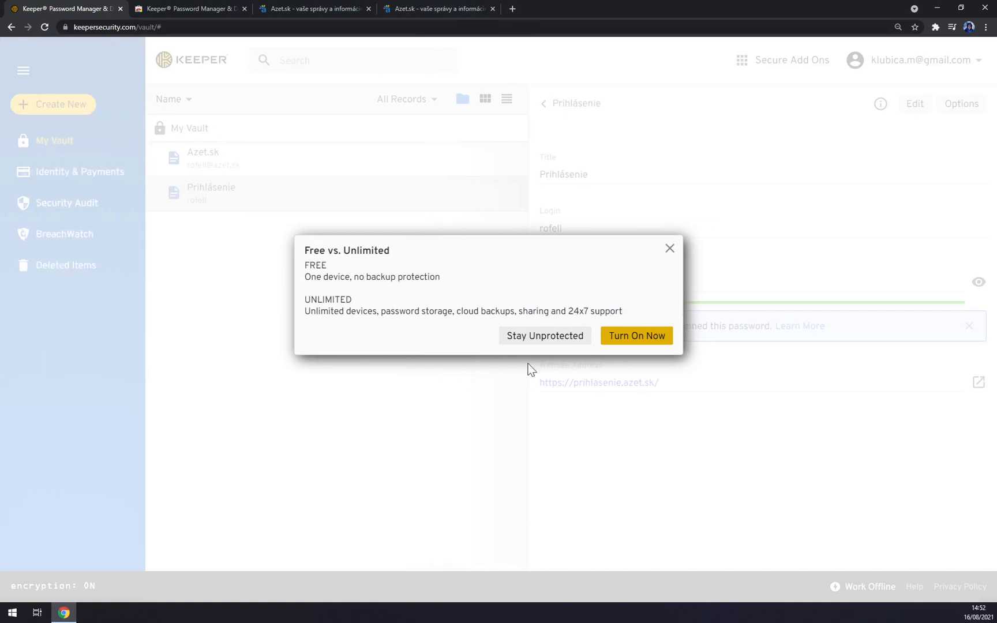
# - Close the Keeper Unlimited checkout, unlock the vault with the master password, and dismiss Account Recovery
pyautogui.click(635, 340)
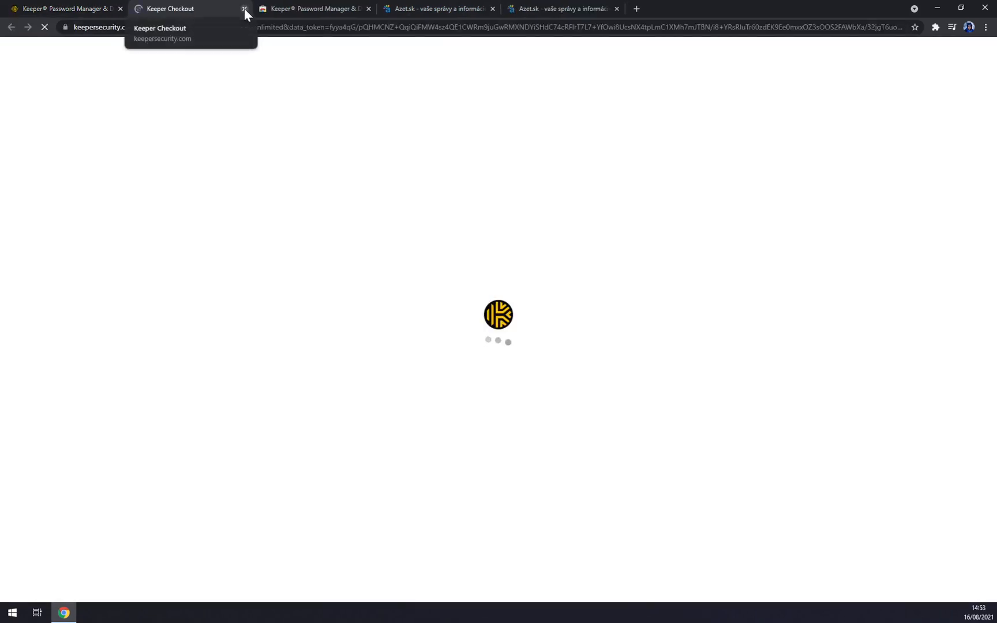
pyautogui.click(244, 8)
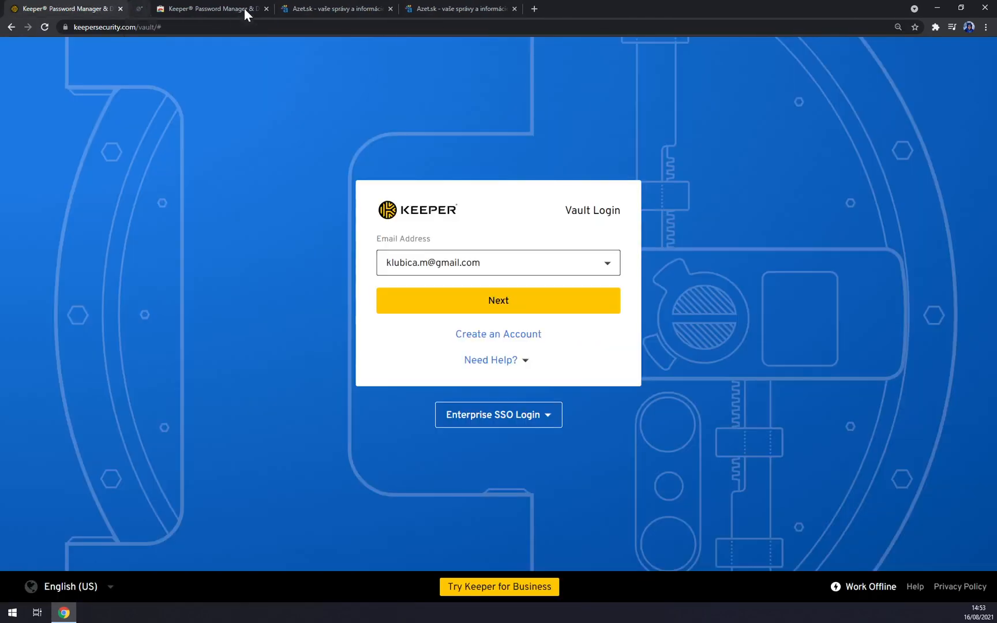
pyautogui.click(466, 311)
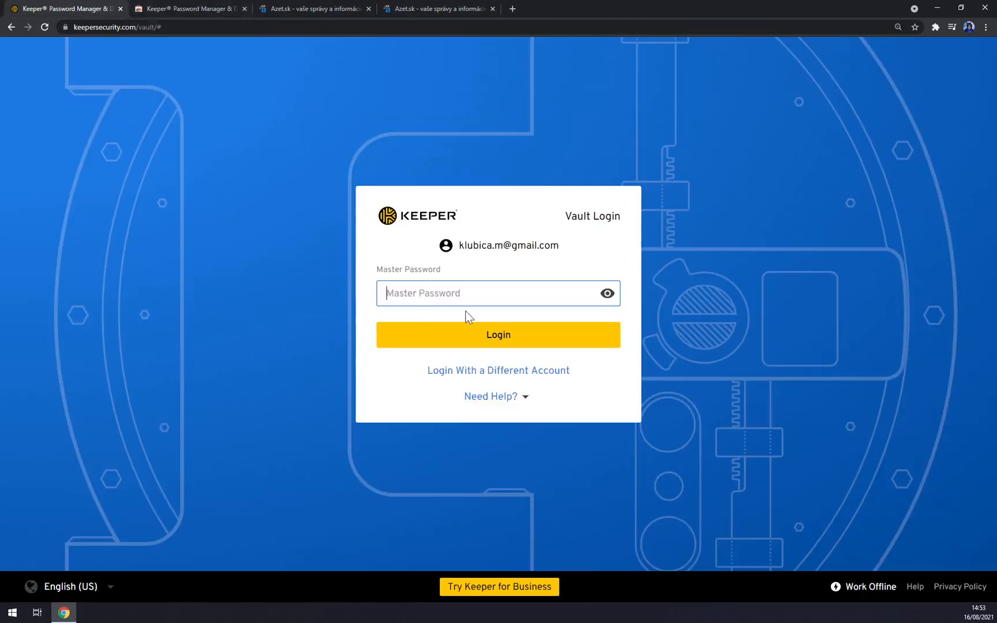
pyautogui.write('•••••••••••')
pyautogui.press('Return')
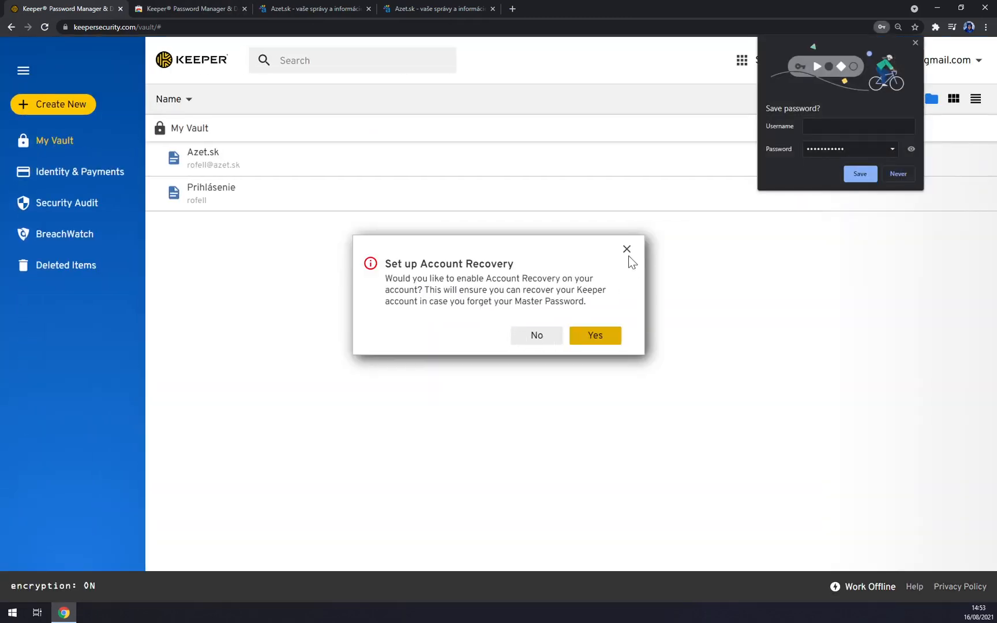
pyautogui.click(628, 252)
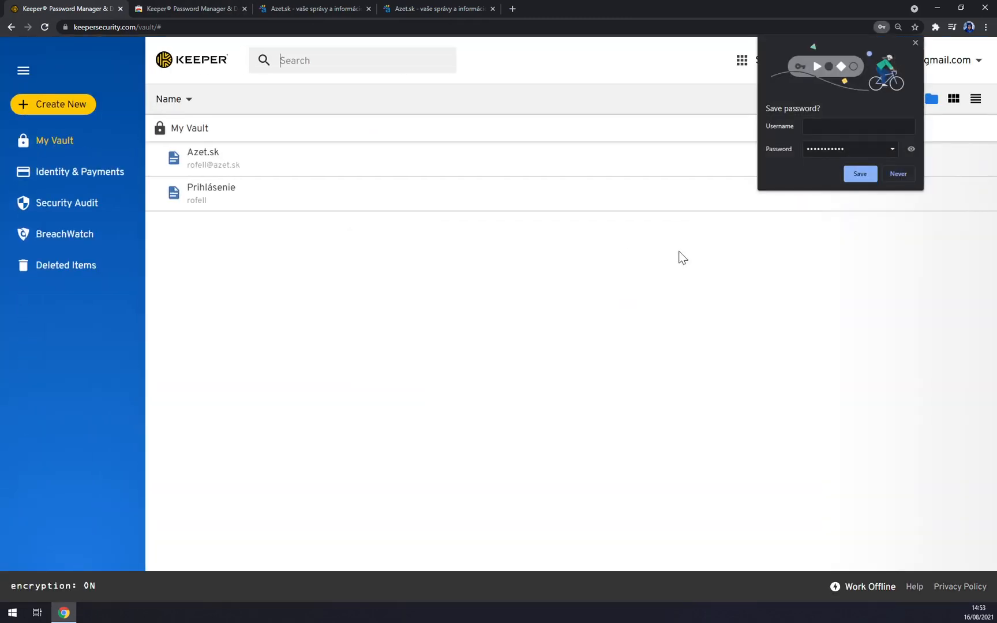
pyautogui.click(223, 198)
# - Log out of azet.sk and clear the autofilled account name and password
pyautogui.click(968, 65)
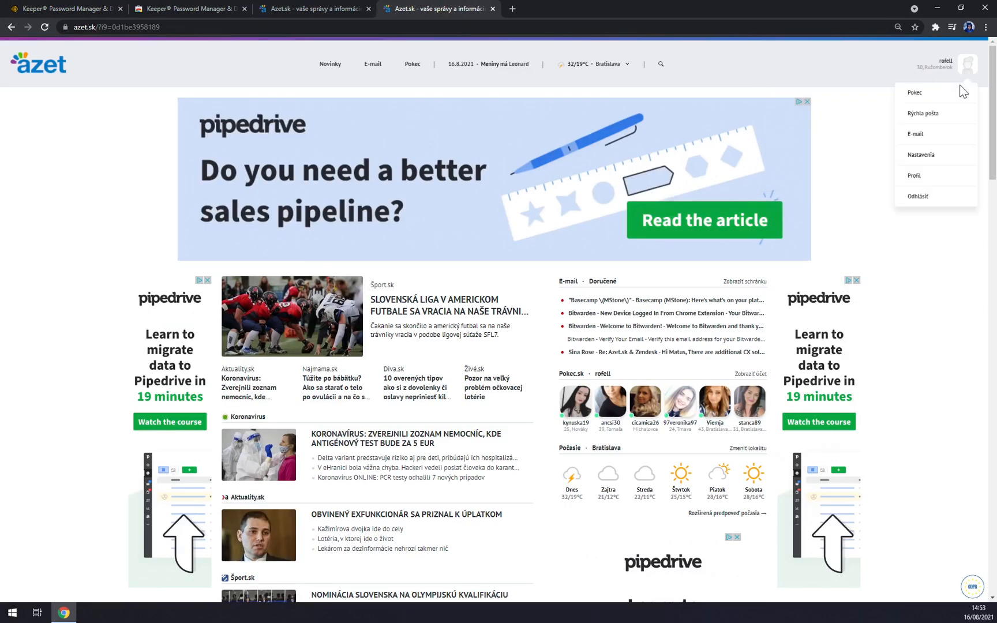
pyautogui.click(929, 199)
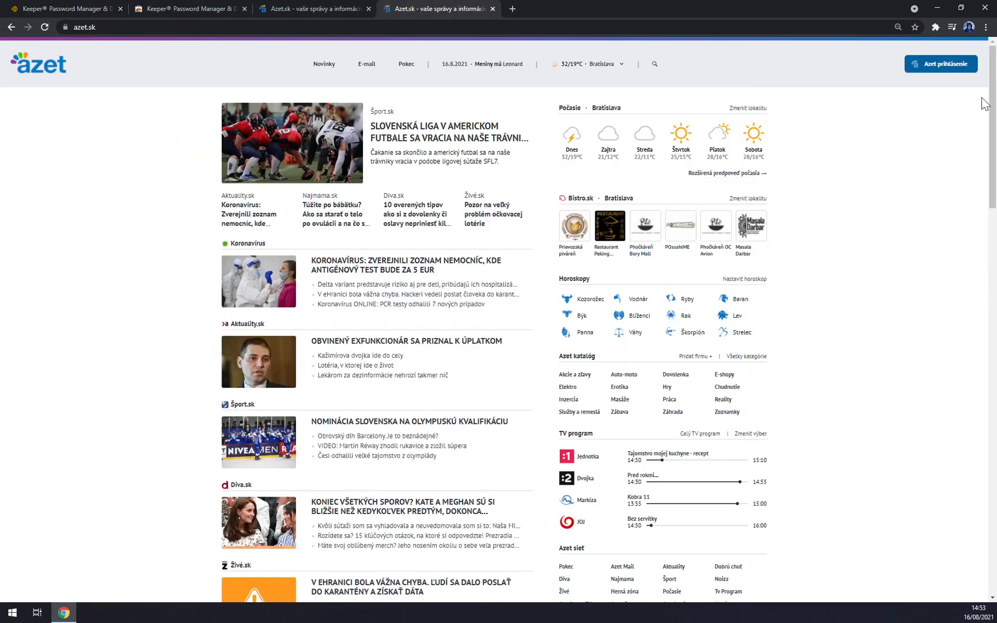
pyautogui.click(945, 68)
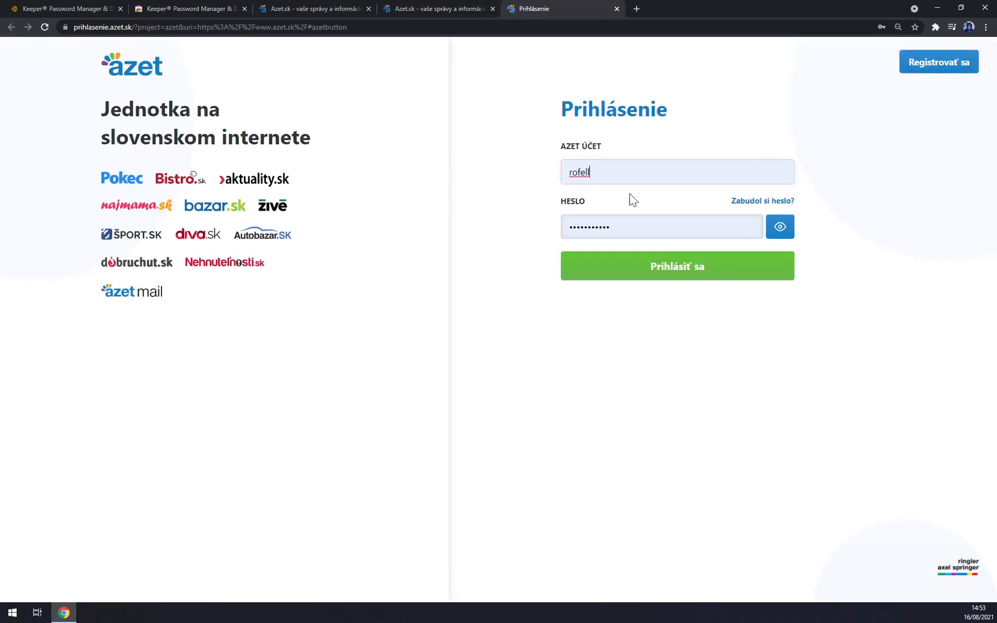
pyautogui.moveTo(612, 174); pyautogui.dragTo(463, 172)
pyautogui.press('BackSpace')
pyautogui.moveTo(623, 228); pyautogui.dragTo(439, 239)
pyautogui.press('BackSpace')
pyautogui.click(467, 241)
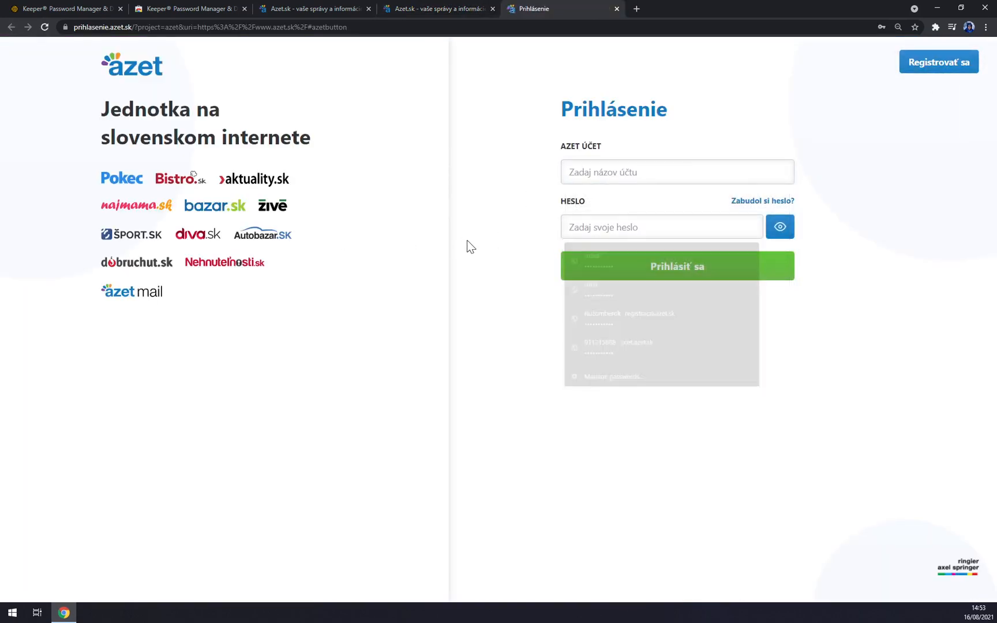
pyautogui.click(668, 173)
pyautogui.click(706, 110)
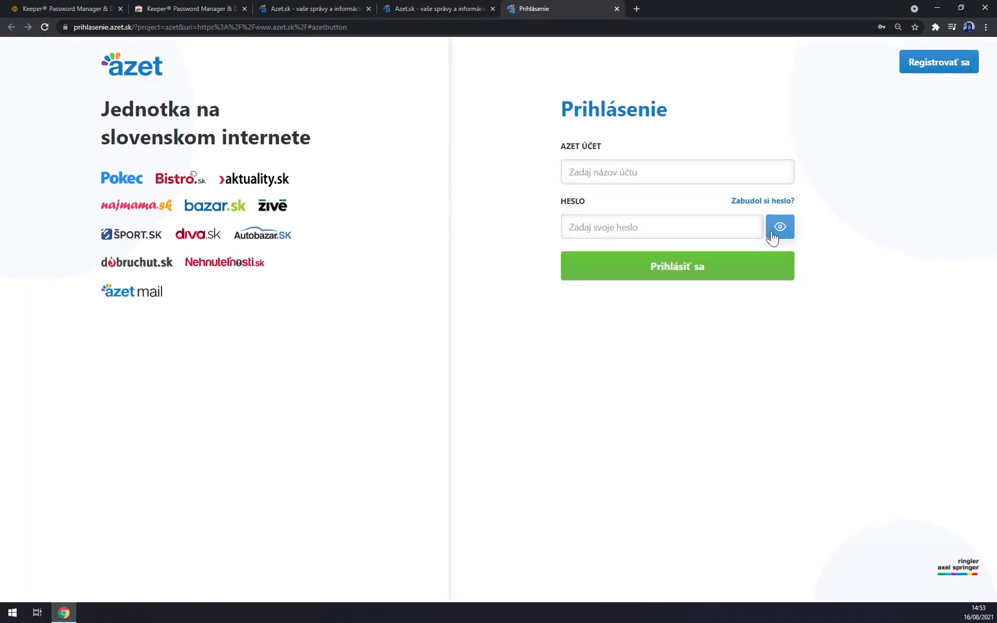
# - Reload the azet.sk login page and clear the autofilled fields again
pyautogui.press('F5')
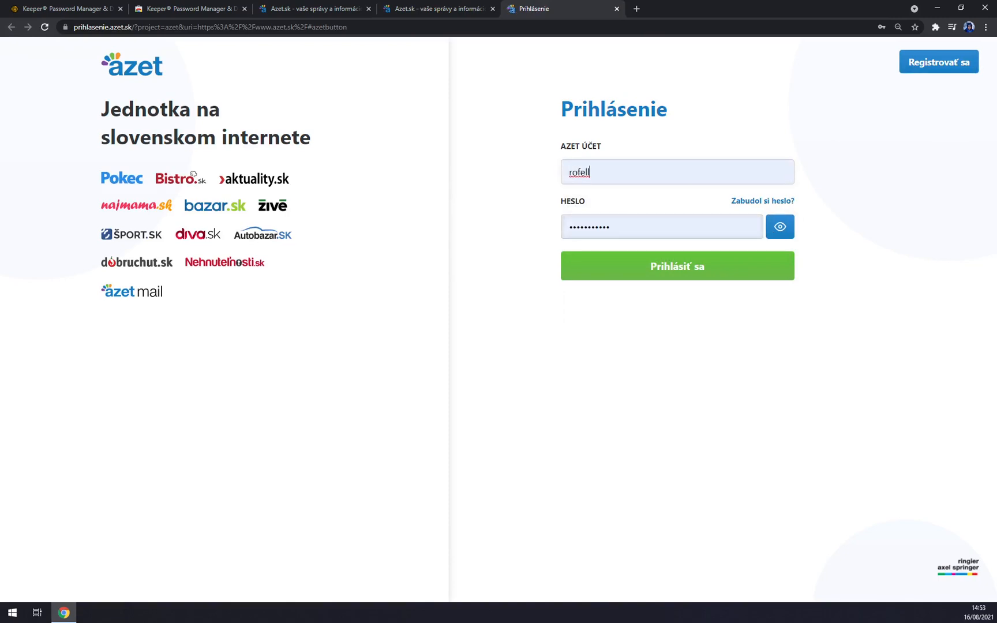
pyautogui.doubleClick(581, 173)
pyautogui.press('BackSpace')
pyautogui.click(453, 235)
pyautogui.moveTo(616, 227); pyautogui.dragTo(345, 233)
pyautogui.press('BackSpace')
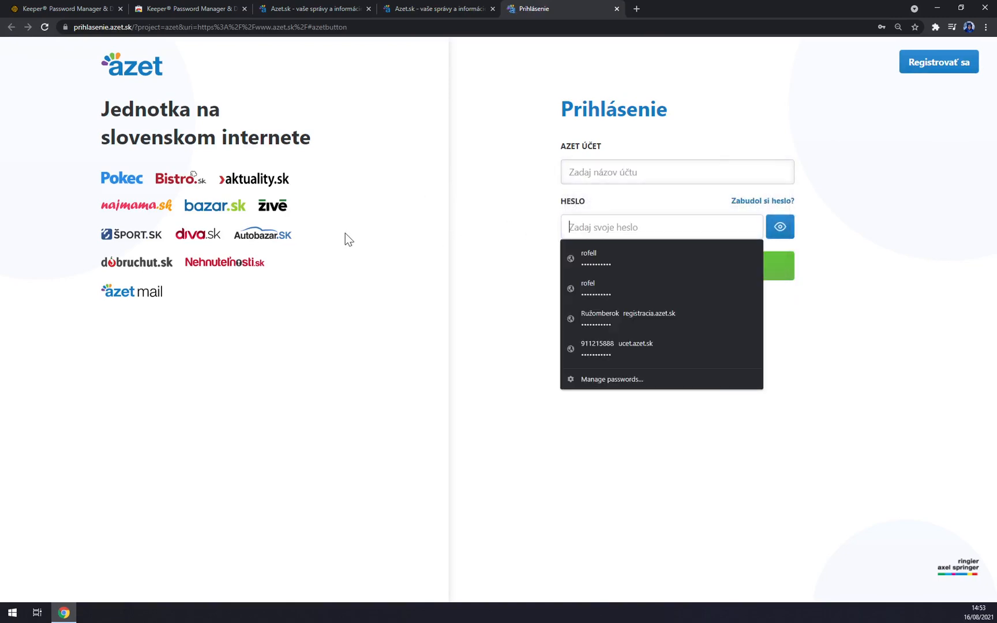
pyautogui.click(346, 234)
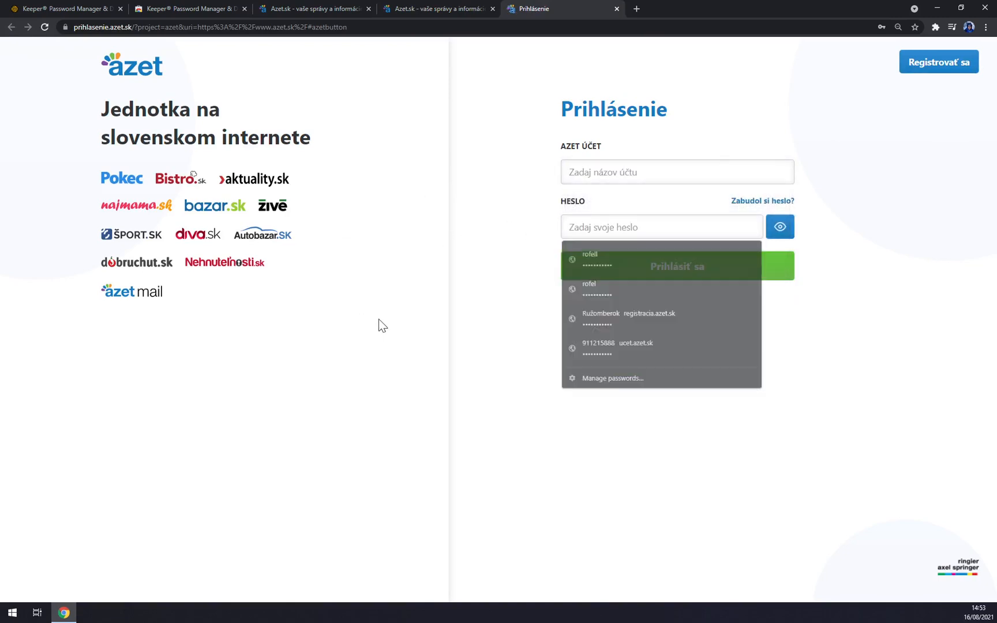
# - Sign in to azet.sk using the saved Azet.sk record from the Keeper extension
pyautogui.click(936, 28)
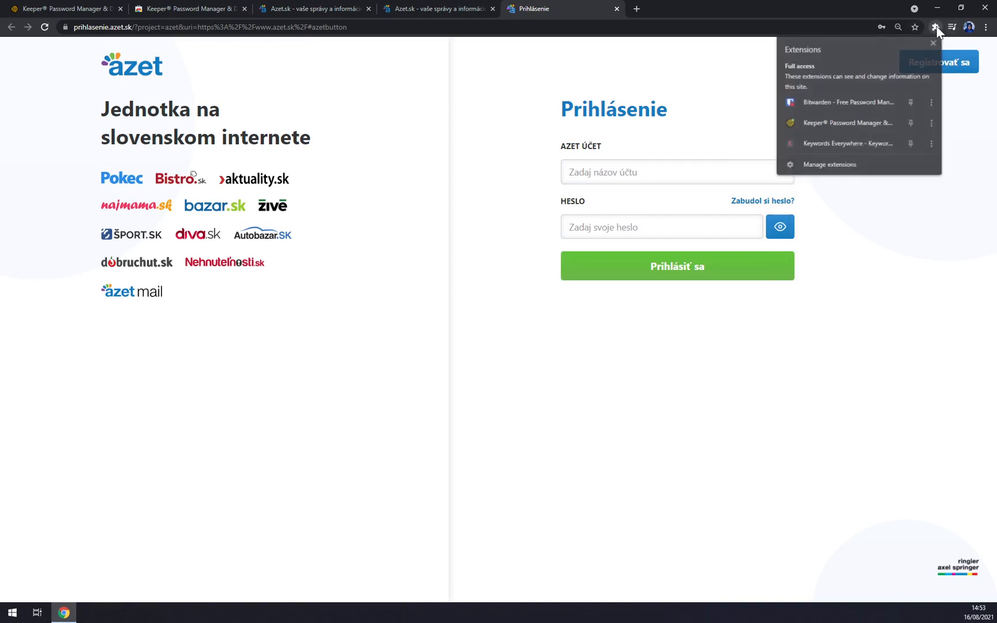
pyautogui.click(808, 126)
pyautogui.click(731, 172)
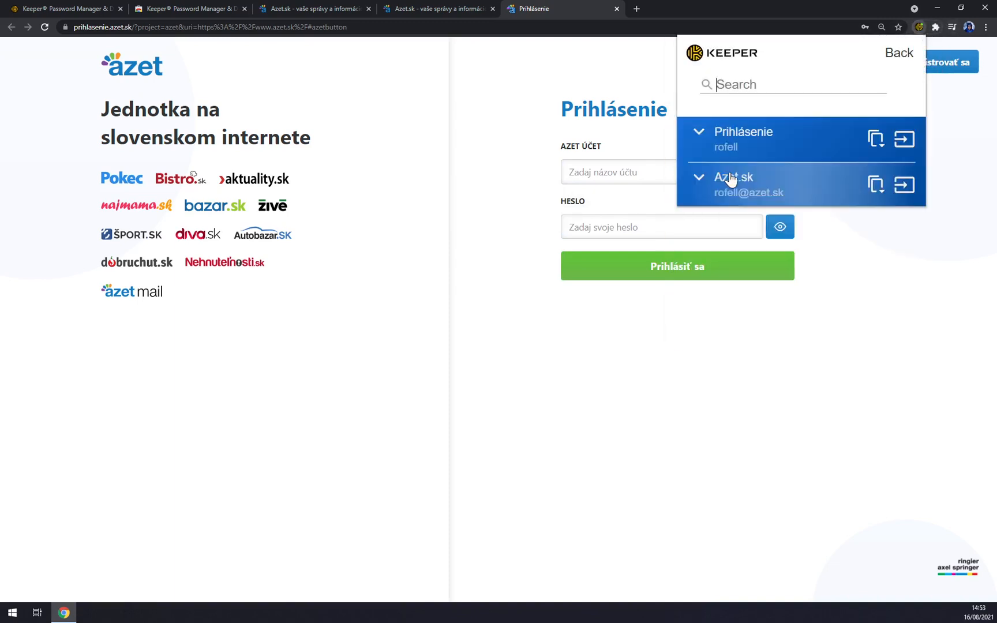
pyautogui.click(901, 140)
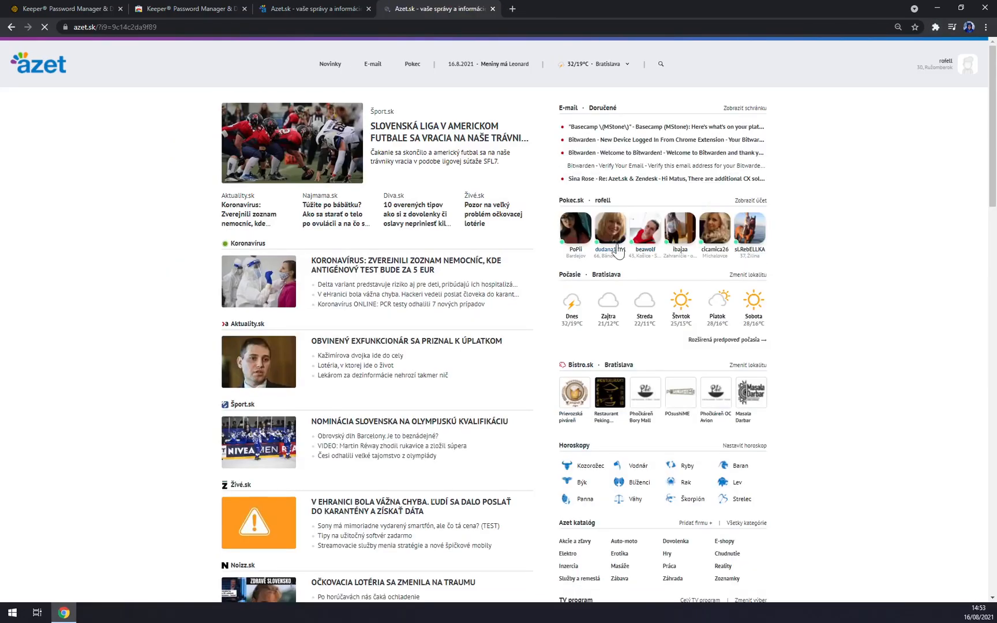
pyautogui.click(936, 27)
pyautogui.click(820, 125)
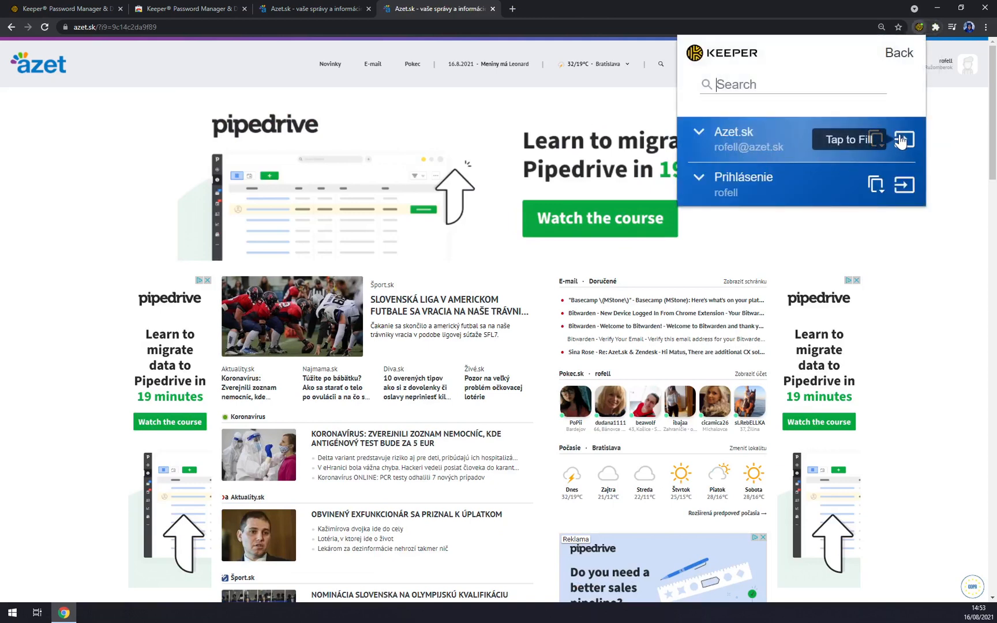
# - Close both azet.sk tabs and return to the Keeper vault
pyautogui.middleClick(452, 4)
pyautogui.middleClick(315, 4)
pyautogui.click(49, 7)
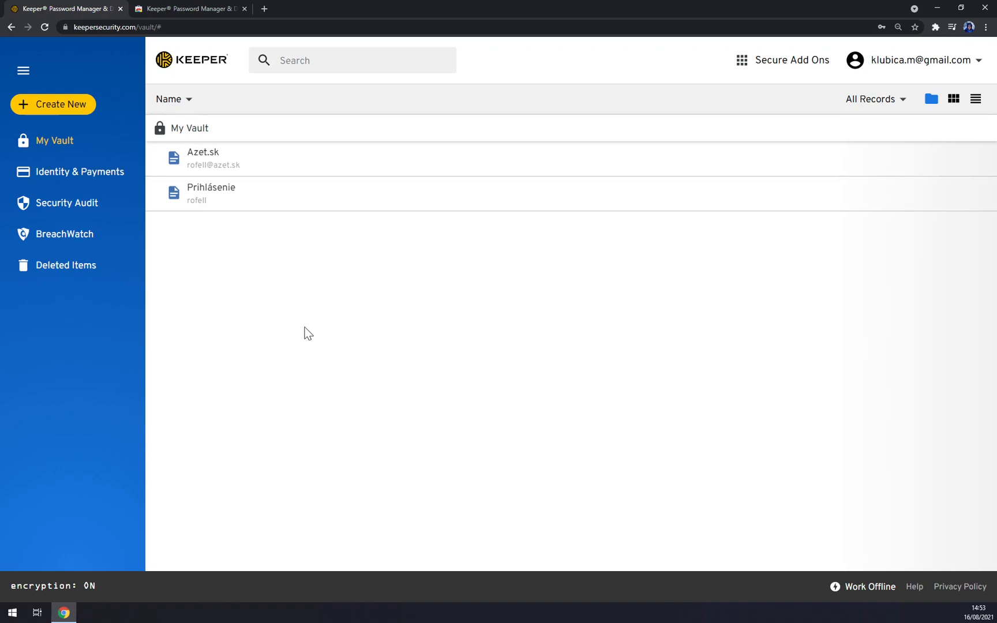
# - Create a folder named LOGINS and try dragging Azet.sk into it, cancelling the move
pyautogui.click(61, 106)
pyautogui.click(154, 169)
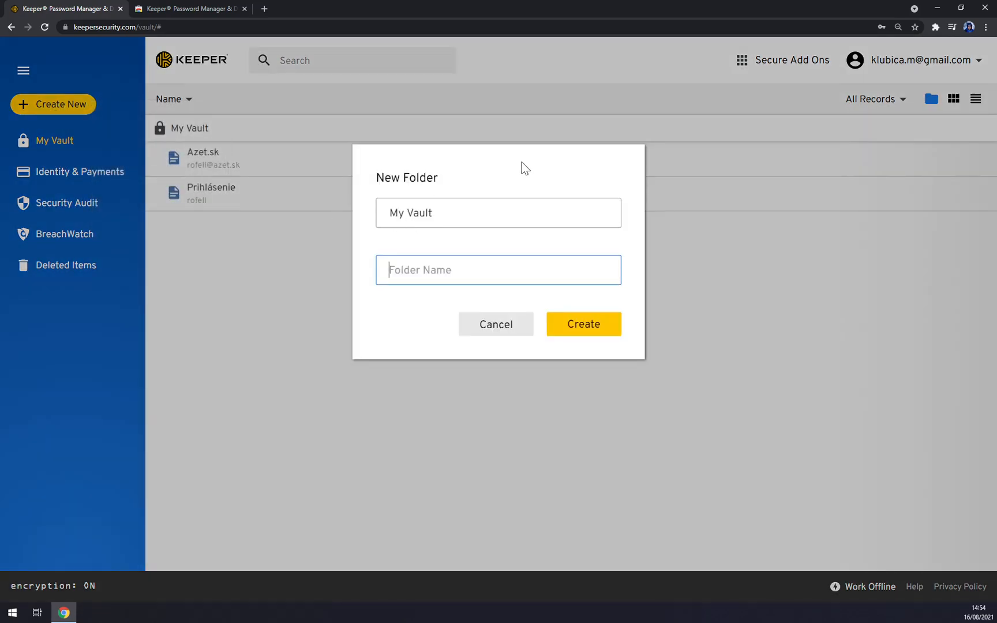
pyautogui.write('LOGINS')
pyautogui.click(618, 333)
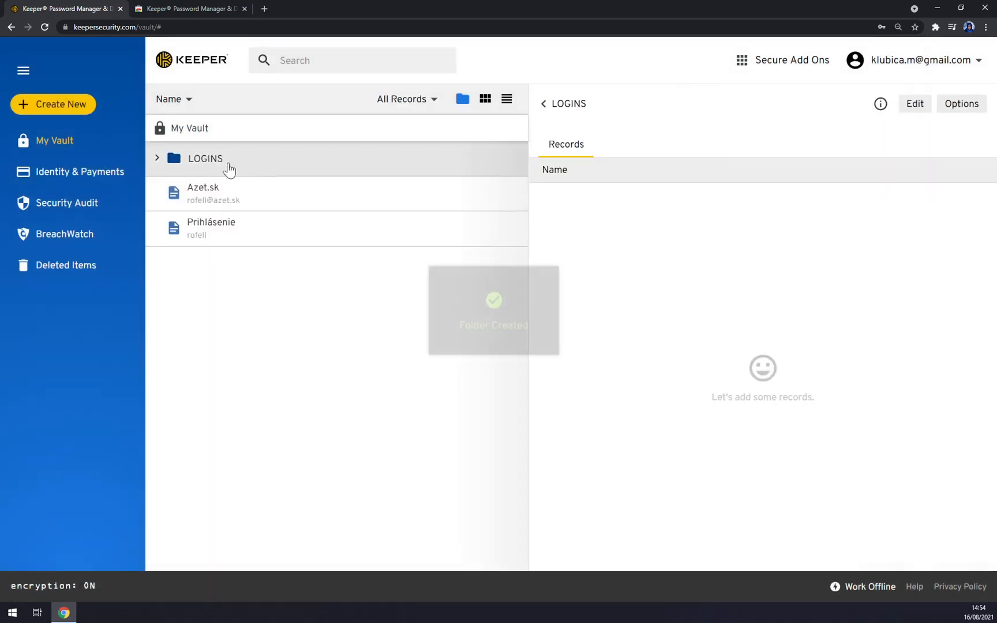
pyautogui.moveTo(215, 198); pyautogui.dragTo(219, 159)
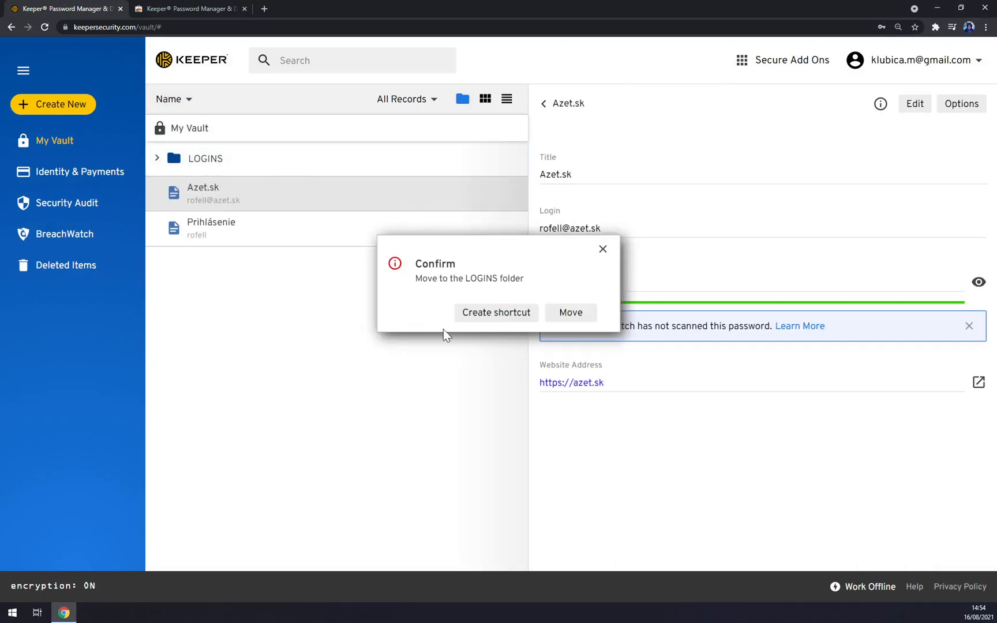
pyautogui.click(603, 249)
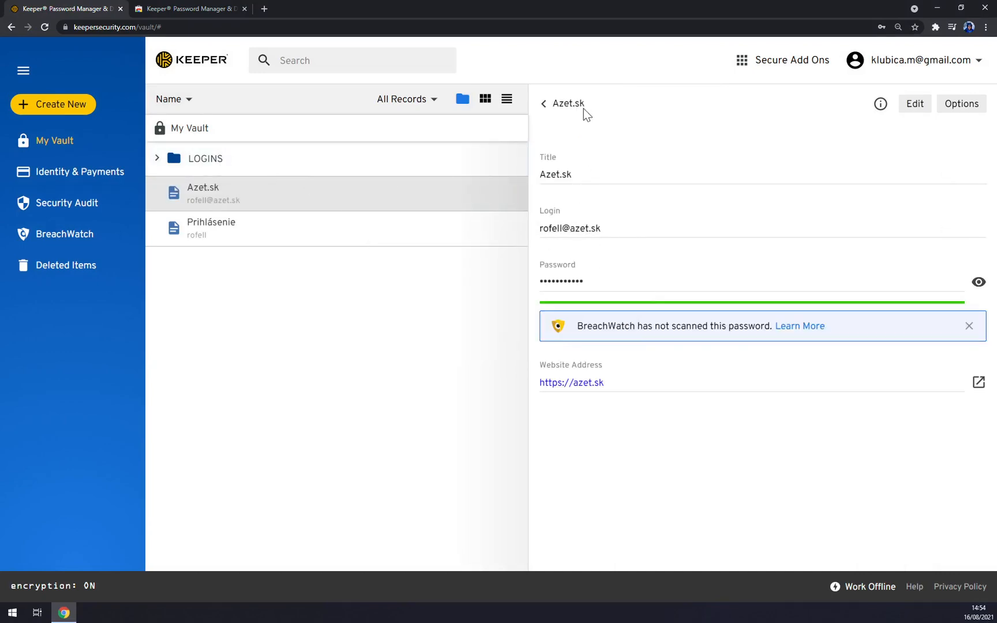
pyautogui.click(552, 105)
# - Open the LOGINS folder's Edit view, then cancel without adding any records
pyautogui.click(250, 164)
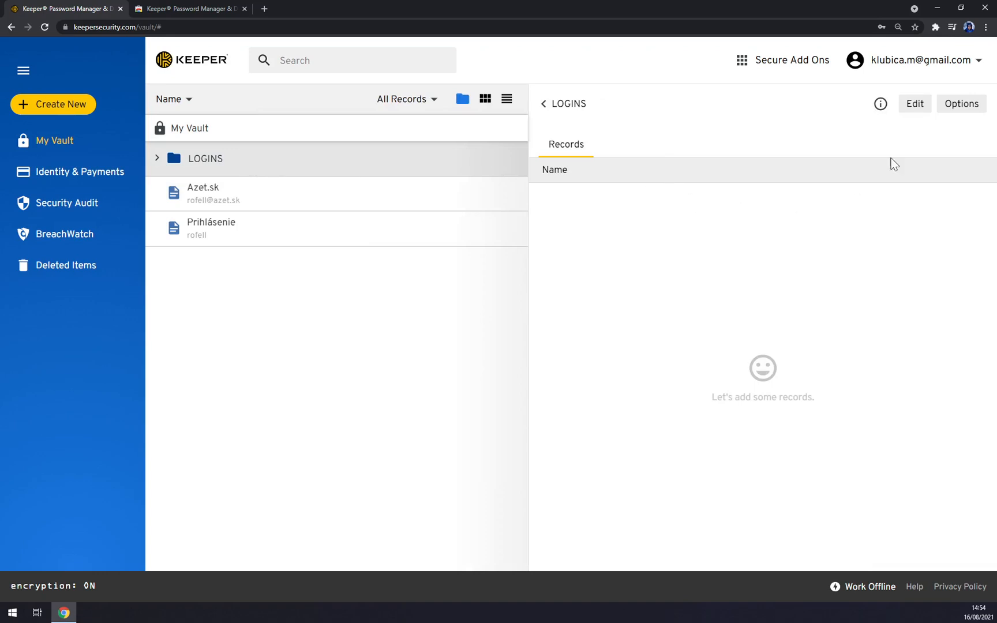
pyautogui.click(958, 105)
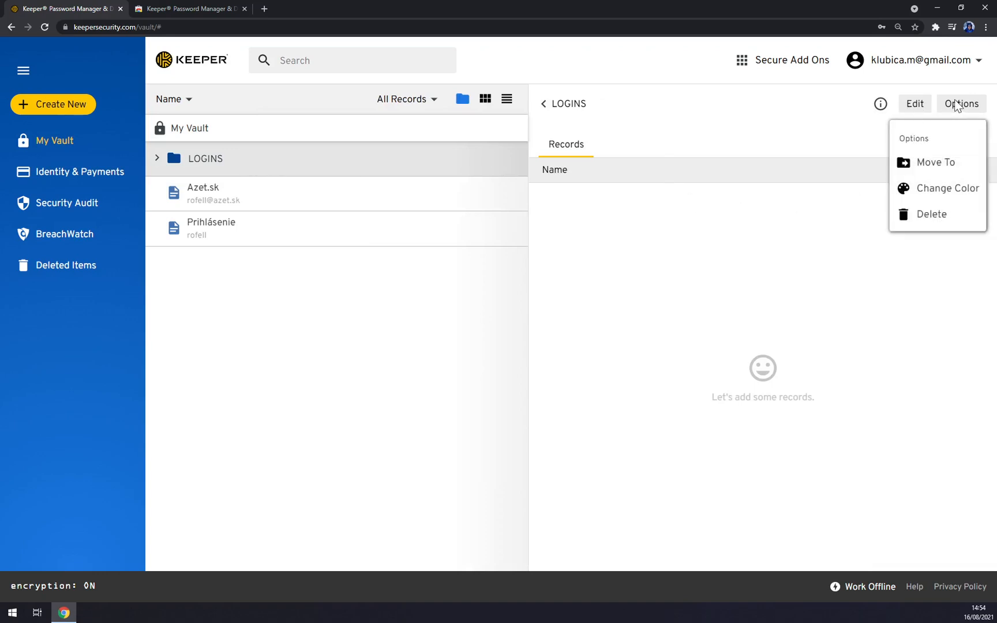
pyautogui.click(915, 104)
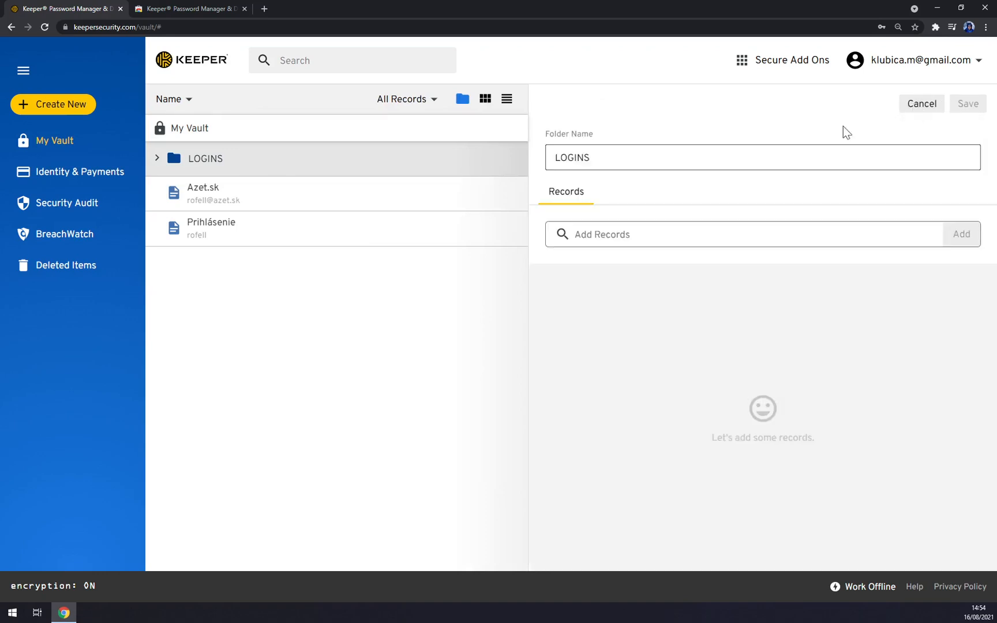
pyautogui.click(618, 235)
pyautogui.click(242, 321)
pyautogui.click(227, 167)
pyautogui.click(157, 158)
pyautogui.click(926, 106)
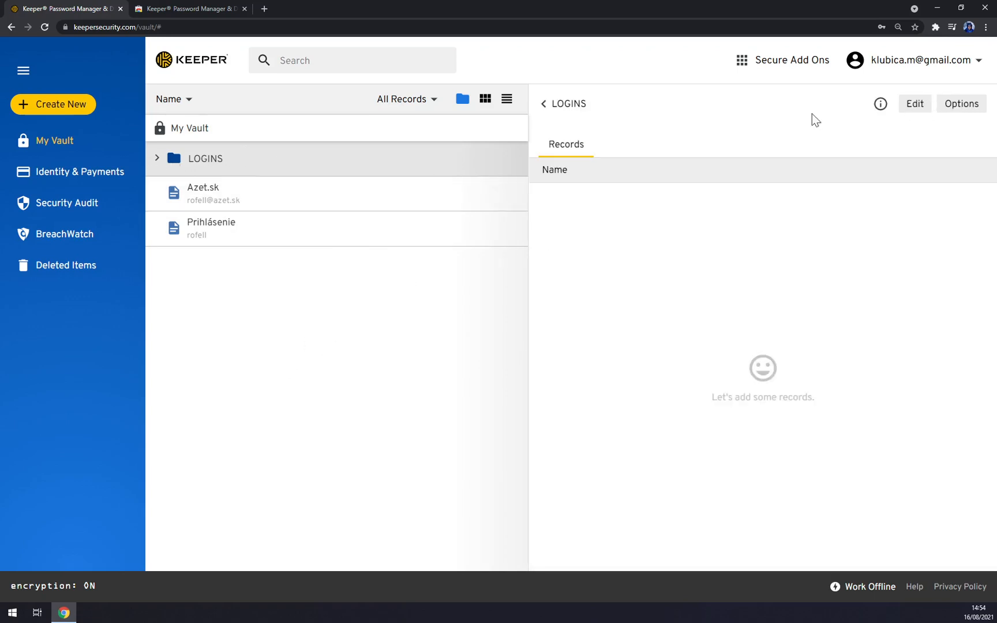
pyautogui.click(566, 107)
# - Try dragging the Azet.sk record again, then close its details
pyautogui.click(216, 189)
pyautogui.moveTo(216, 188); pyautogui.dragTo(257, 203)
pyautogui.moveTo(358, 196); pyautogui.dragTo(334, 253)
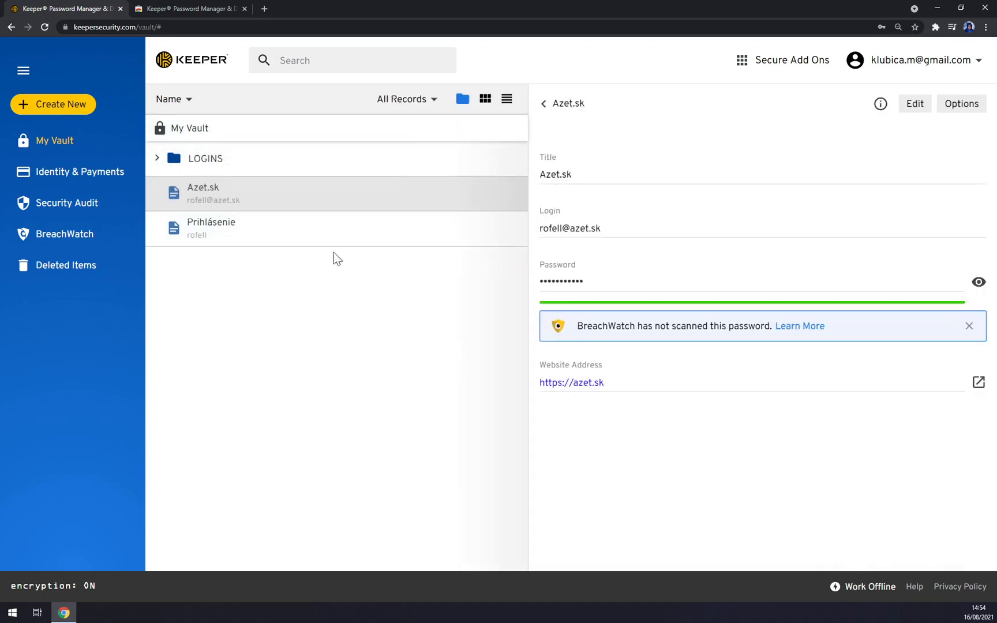
pyautogui.click(568, 102)
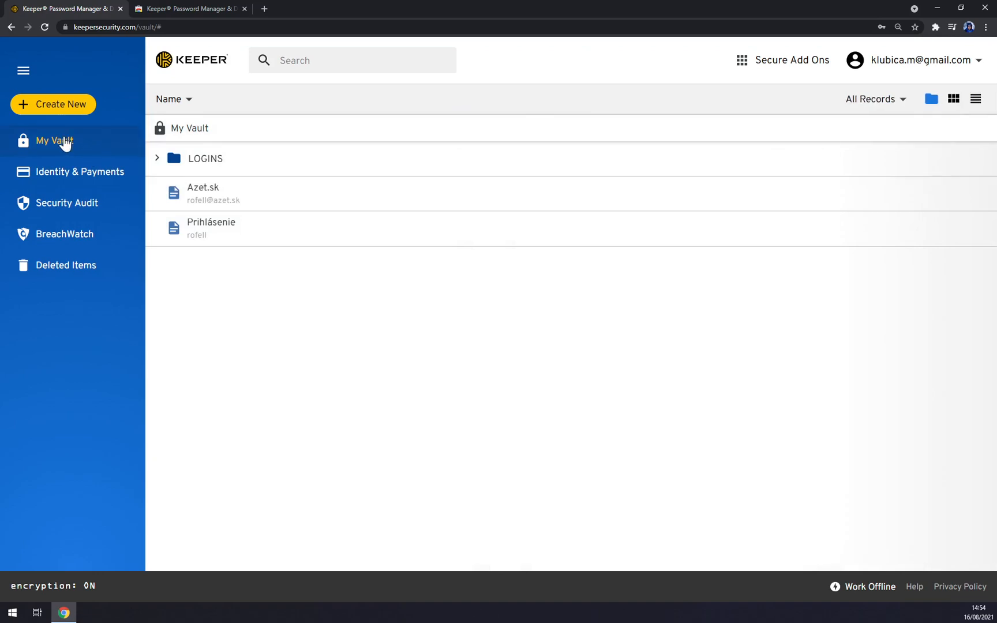
# - Start a new payment card and click through its card number, cardholder name and billing address fields
pyautogui.click(68, 114)
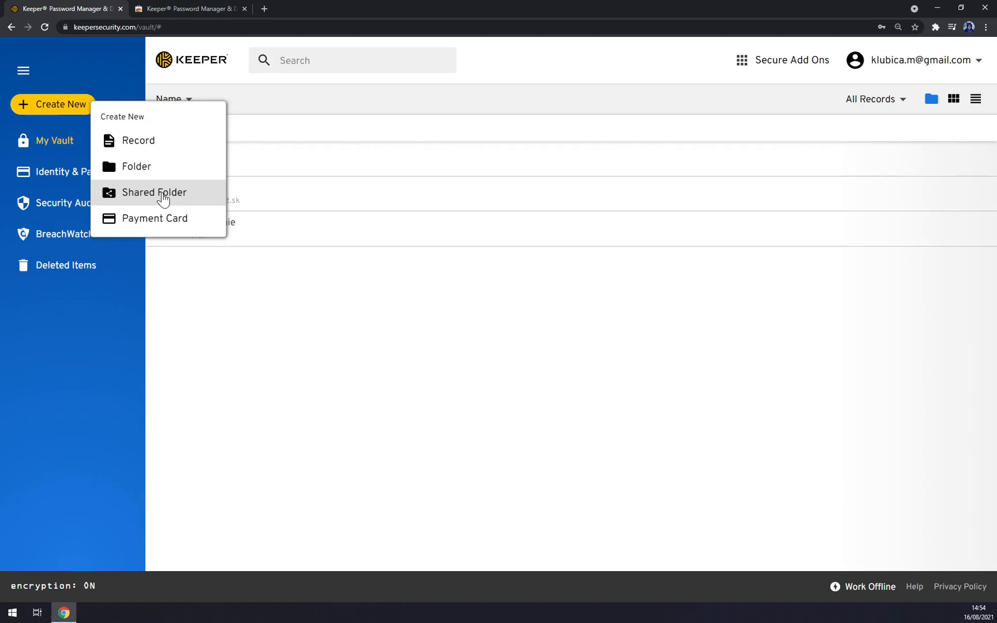
pyautogui.click(154, 223)
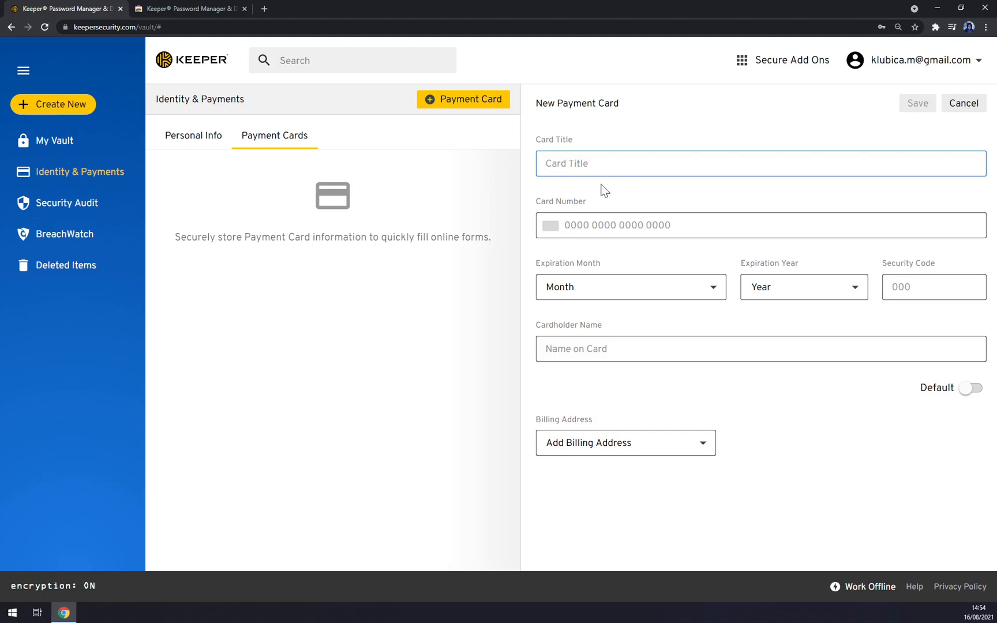
pyautogui.click(607, 222)
pyautogui.click(407, 339)
pyautogui.click(702, 354)
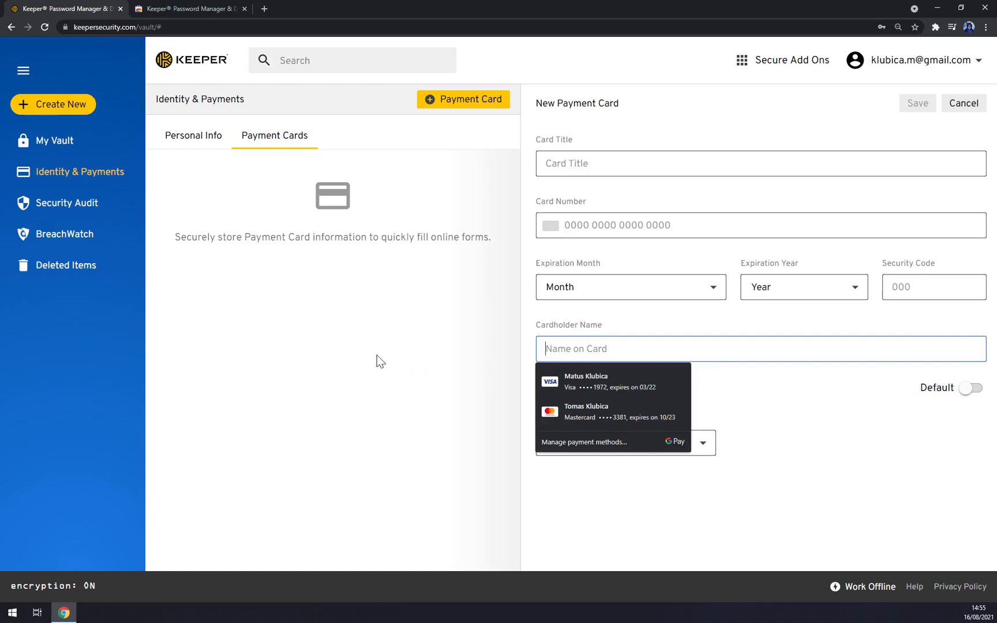
pyautogui.click(355, 353)
pyautogui.click(702, 445)
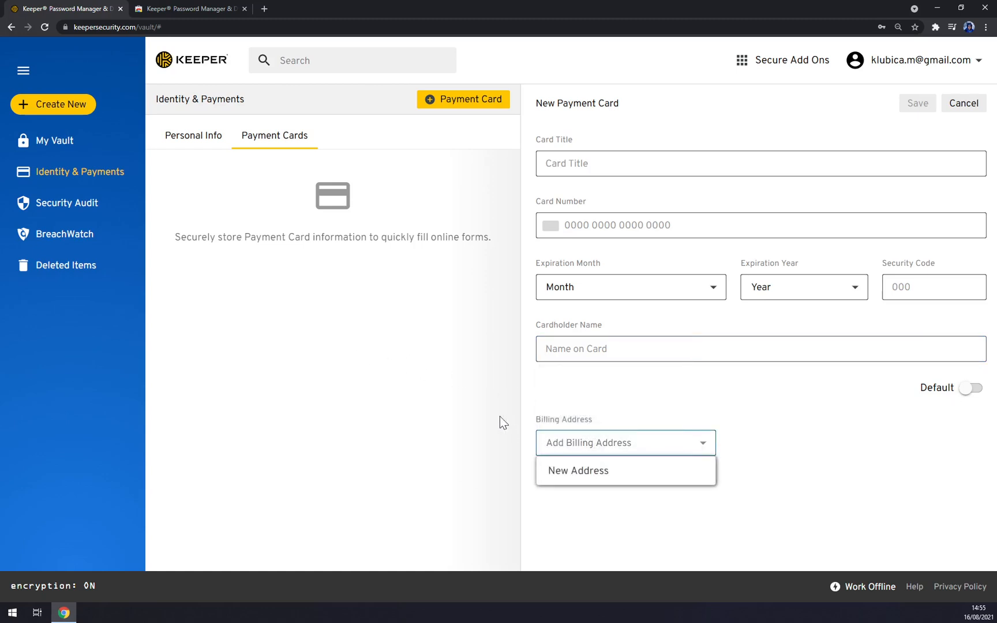
pyautogui.click(482, 378)
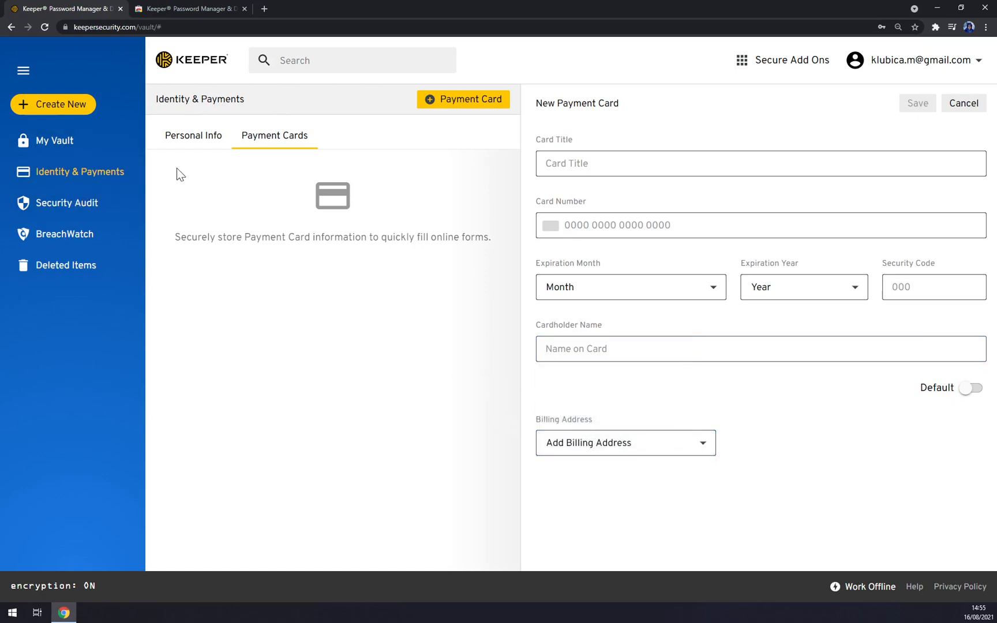
# - Collapse and re-expand the sidebar, then bring up the Security Audit page
pyautogui.click(23, 70)
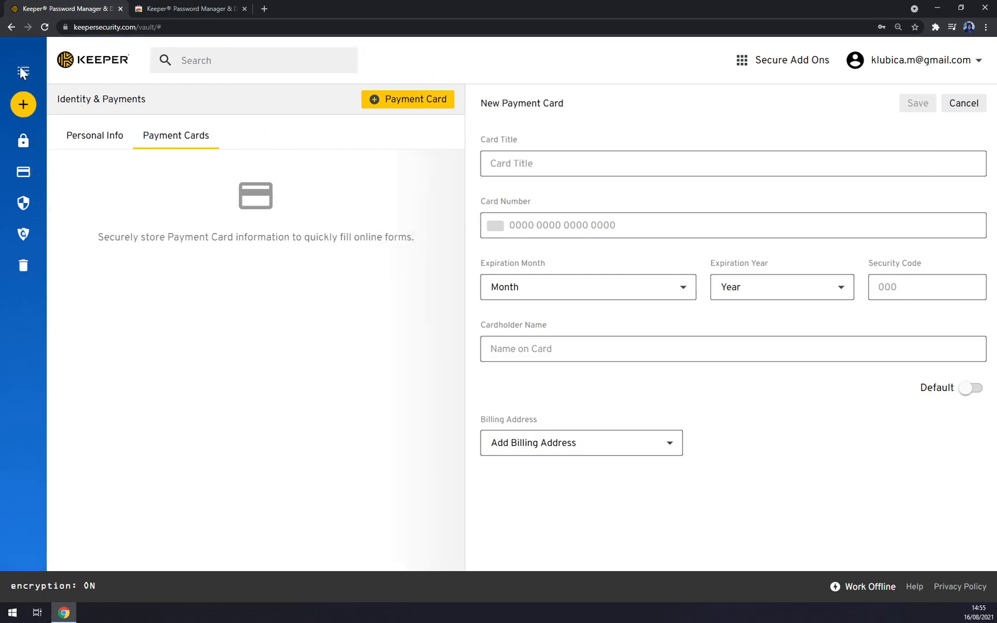
pyautogui.click(23, 70)
pyautogui.click(86, 212)
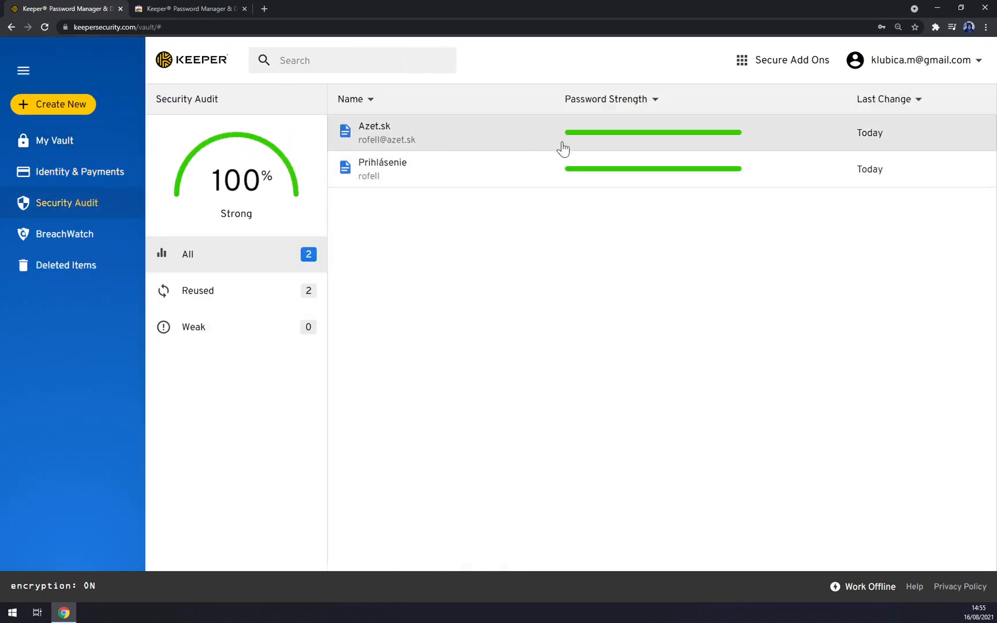
pyautogui.click(224, 296)
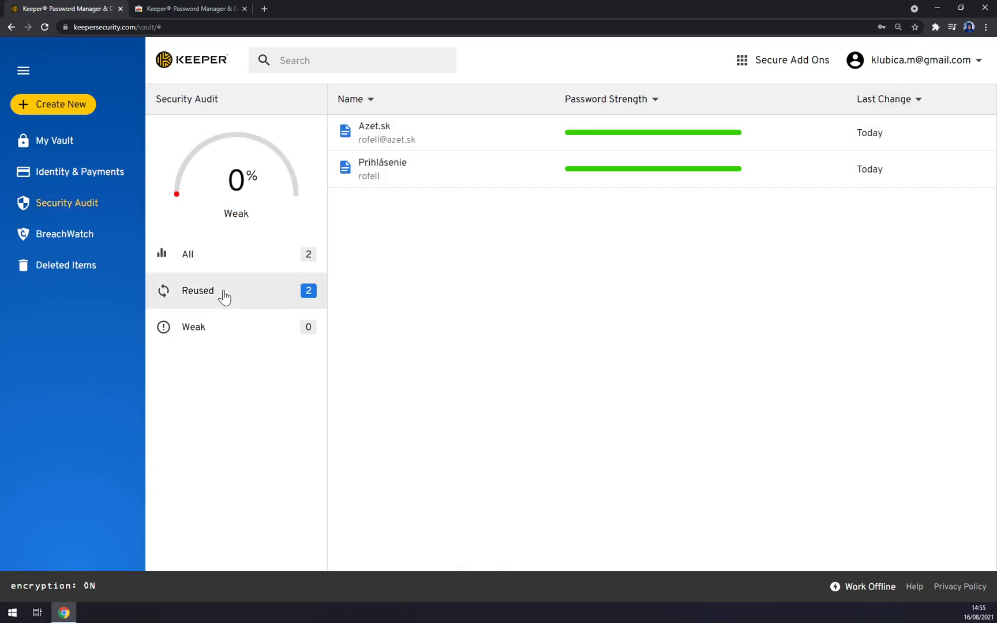
pyautogui.click(197, 260)
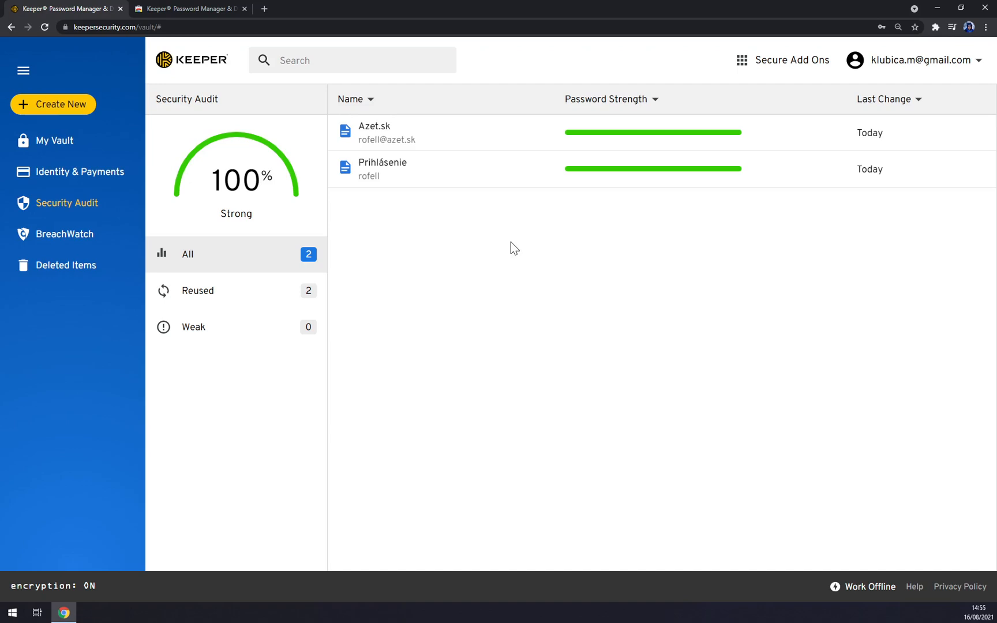
# - Visit BreachWatch and Deleted Items, choosing Later on the Trash Bin notice
pyautogui.click(91, 232)
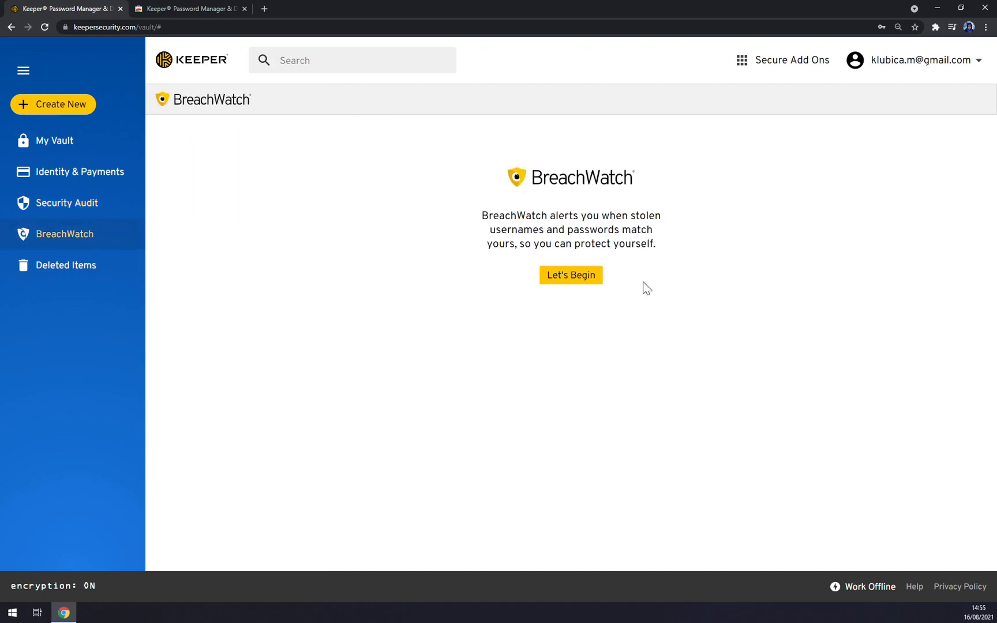
pyautogui.click(60, 265)
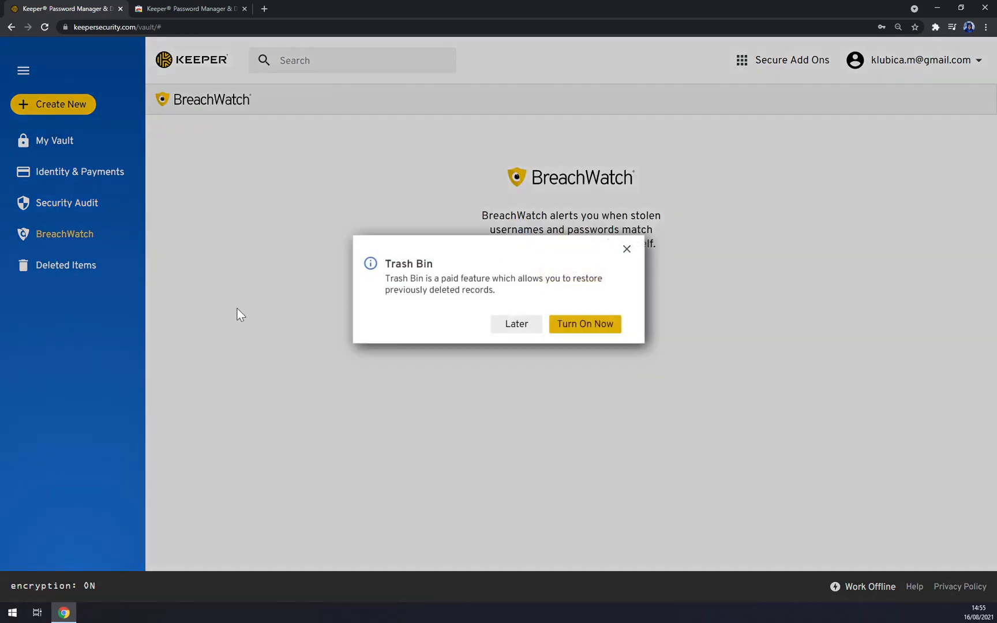
pyautogui.click(501, 326)
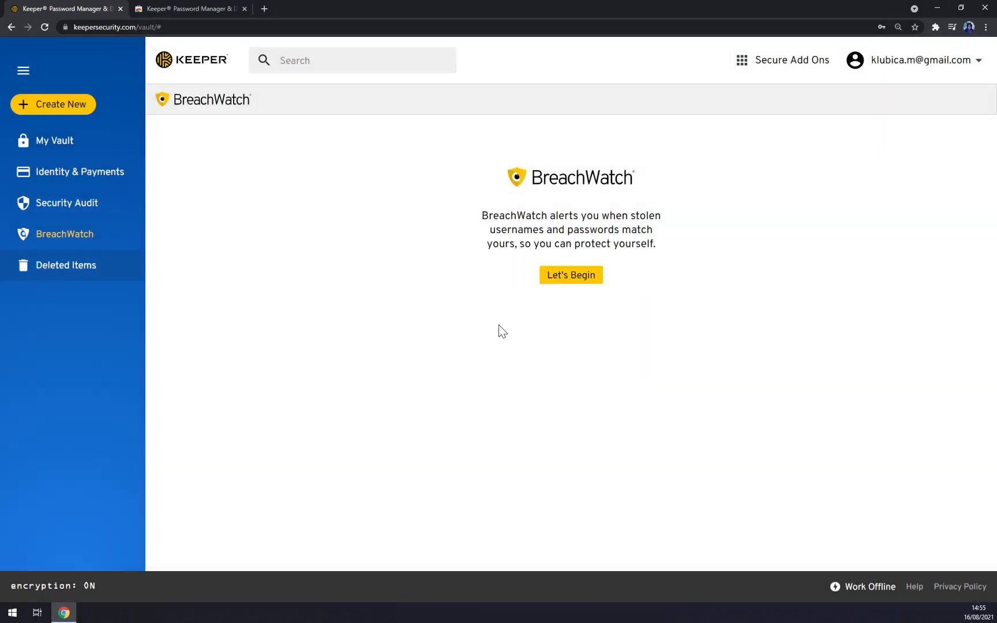
# - Return to My Vault and briefly open and close Settings from the account menu
pyautogui.click(53, 141)
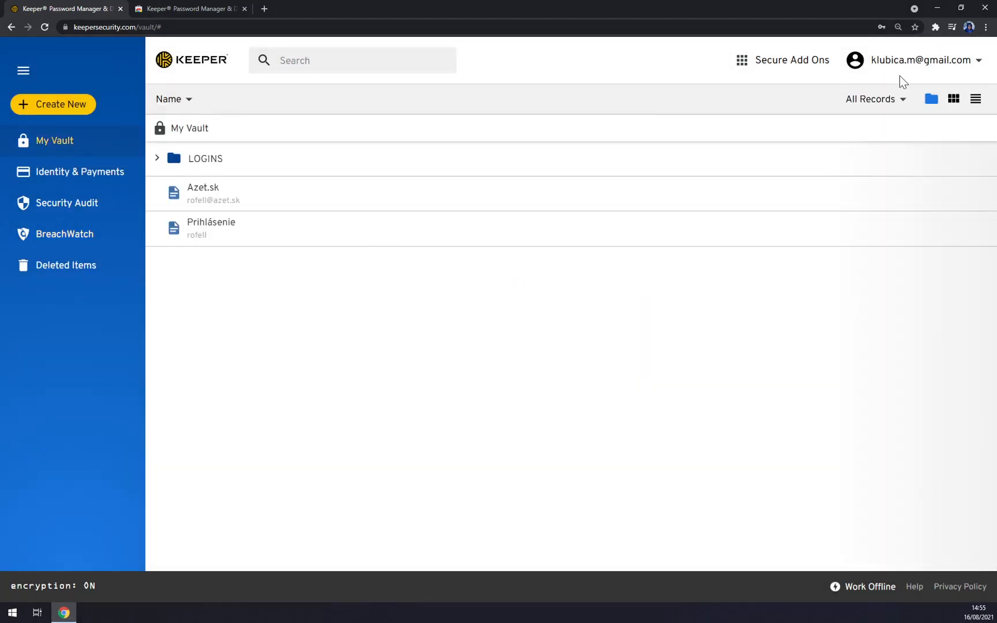
pyautogui.click(951, 60)
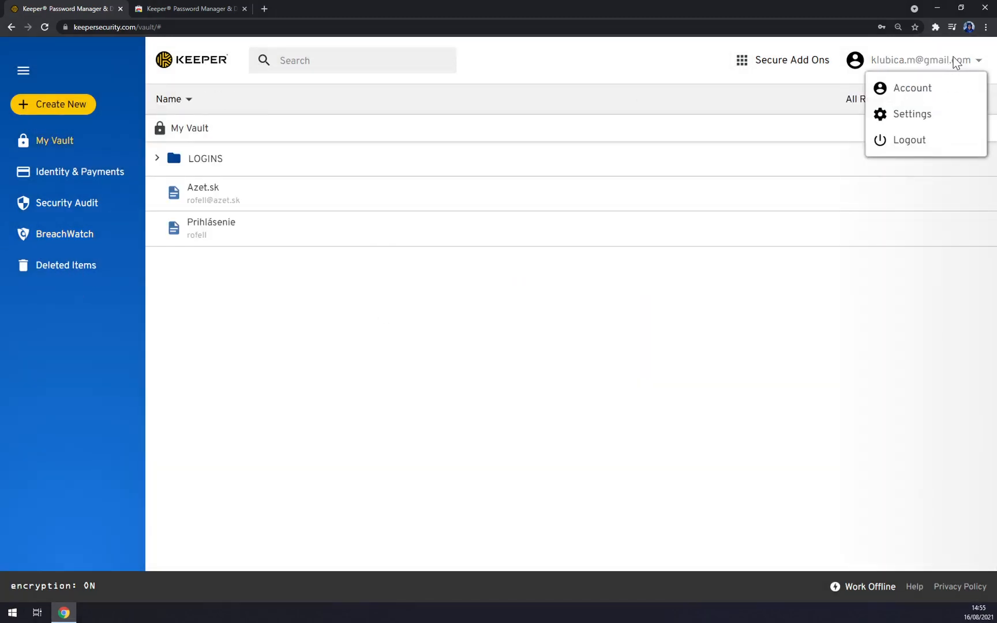
pyautogui.click(906, 115)
pyautogui.click(744, 71)
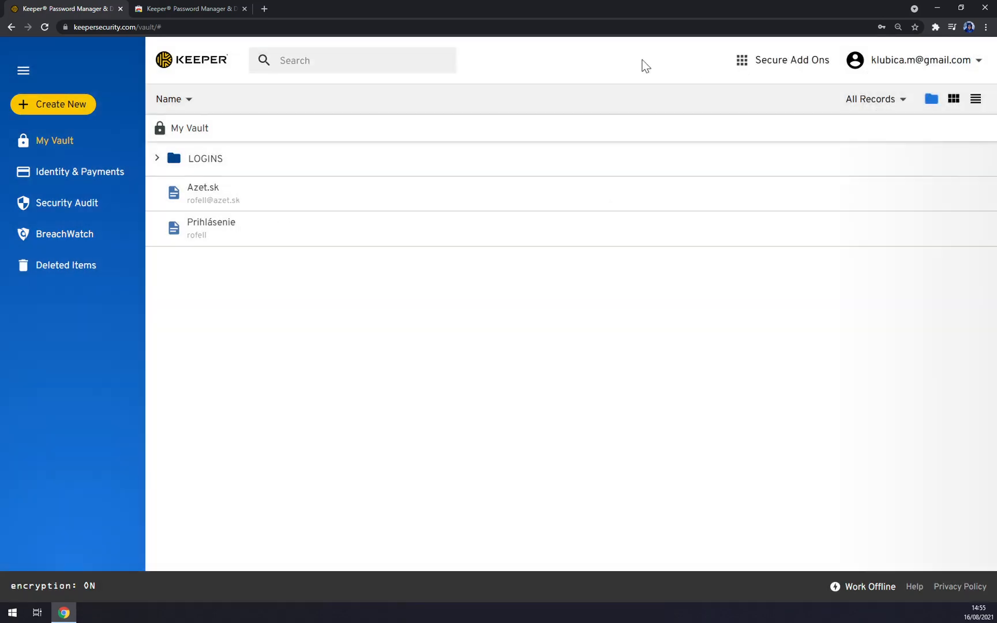
# - Open Settings from the account menu, glance at Security, and return to General
pyautogui.click(952, 63)
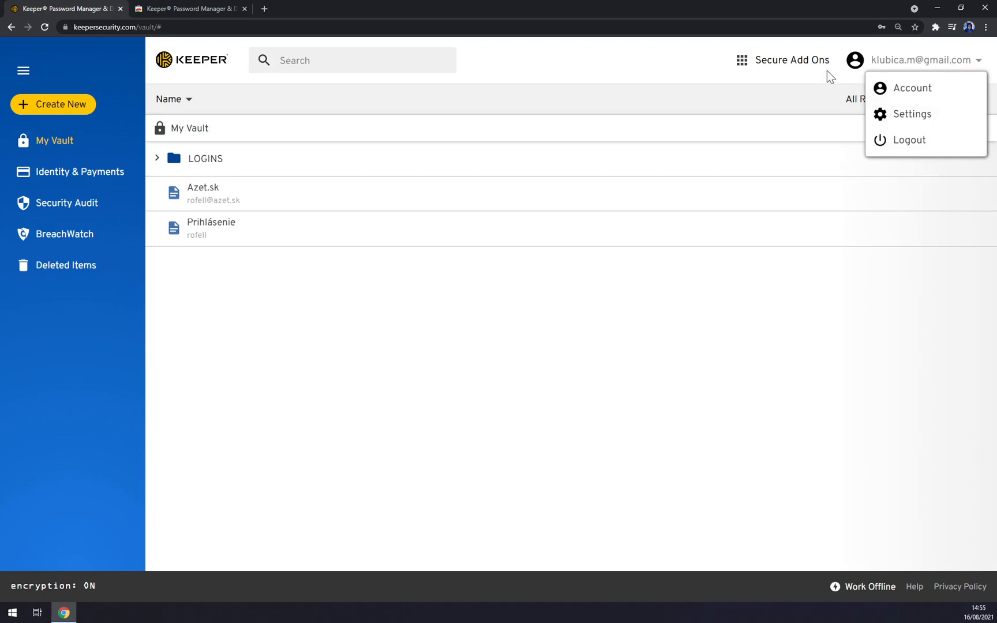
pyautogui.click(916, 121)
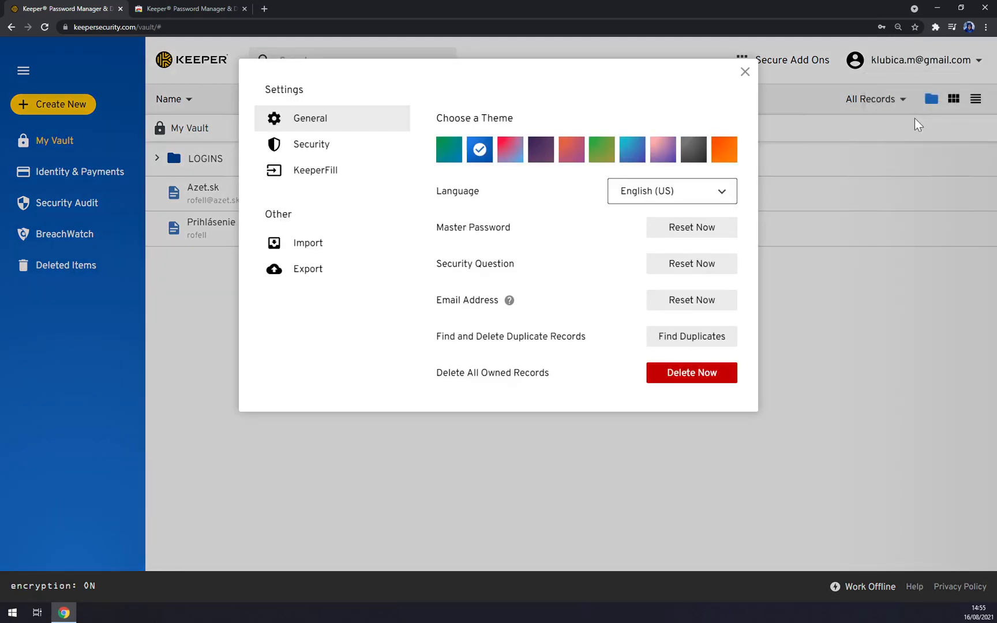
pyautogui.click(325, 146)
pyautogui.click(332, 119)
# - Try the teal, blue, dark purple, red and mauve themes, settling on the pink-red gradient
pyautogui.click(453, 153)
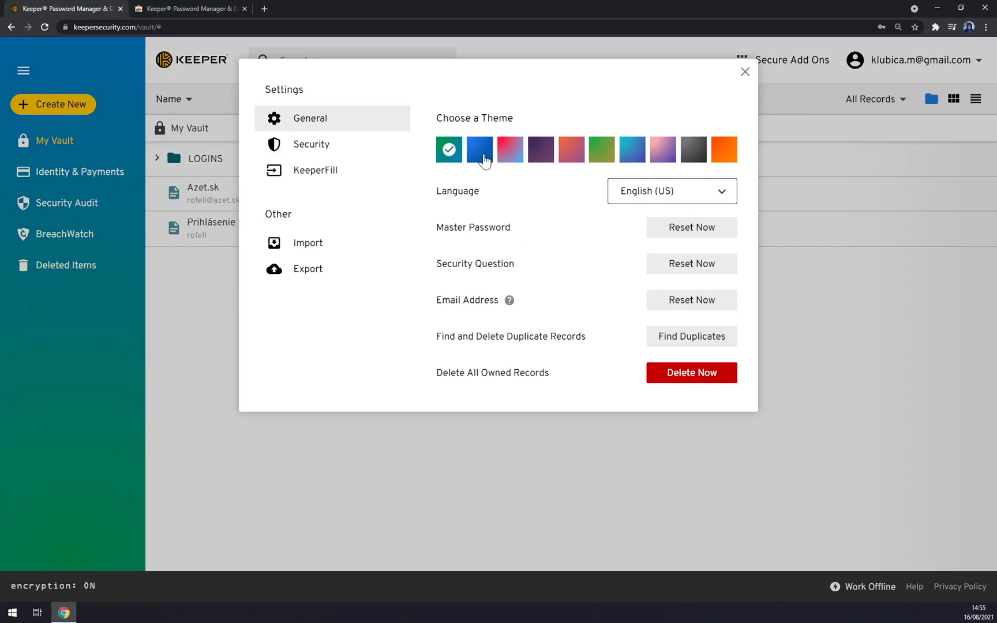
pyautogui.click(484, 157)
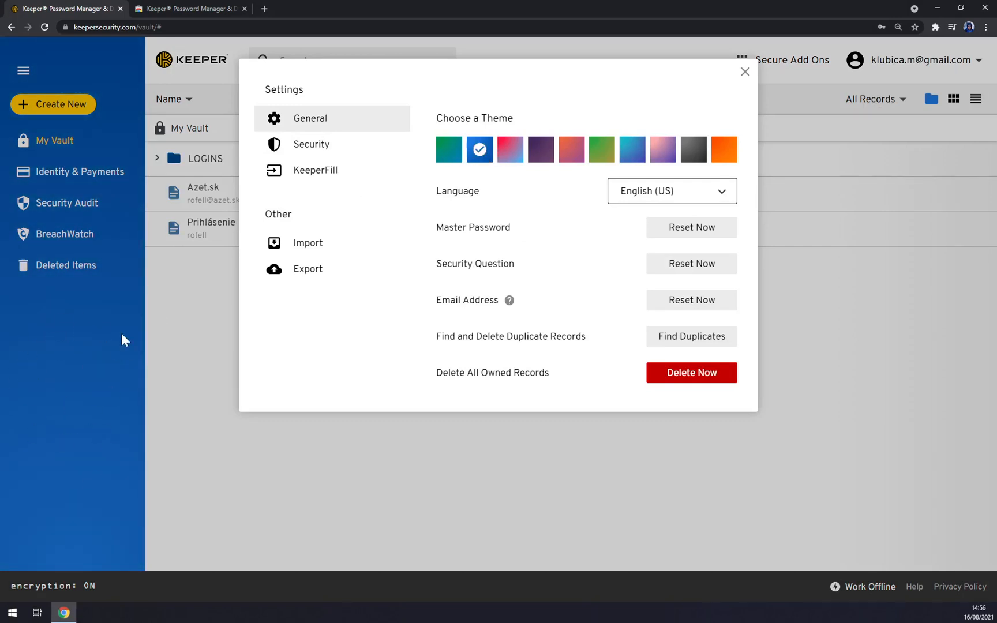
pyautogui.click(511, 151)
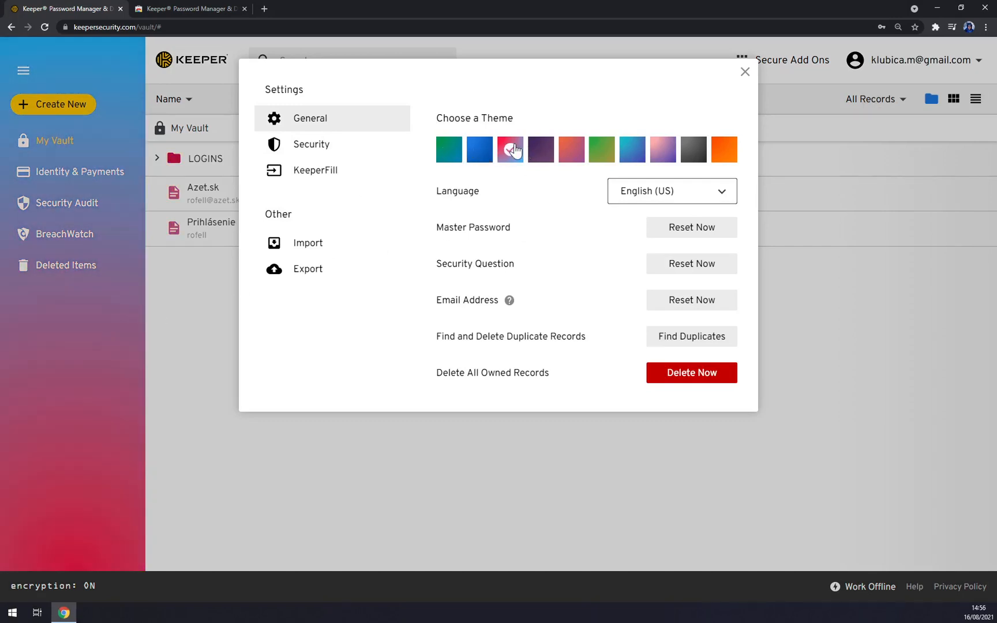
pyautogui.click(545, 149)
pyautogui.click(570, 150)
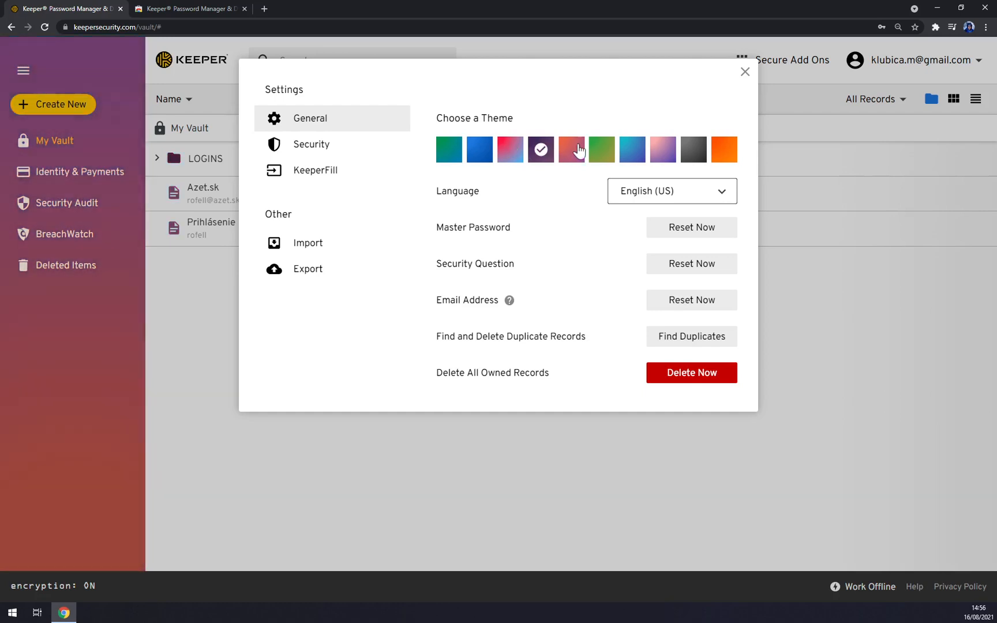
pyautogui.click(640, 155)
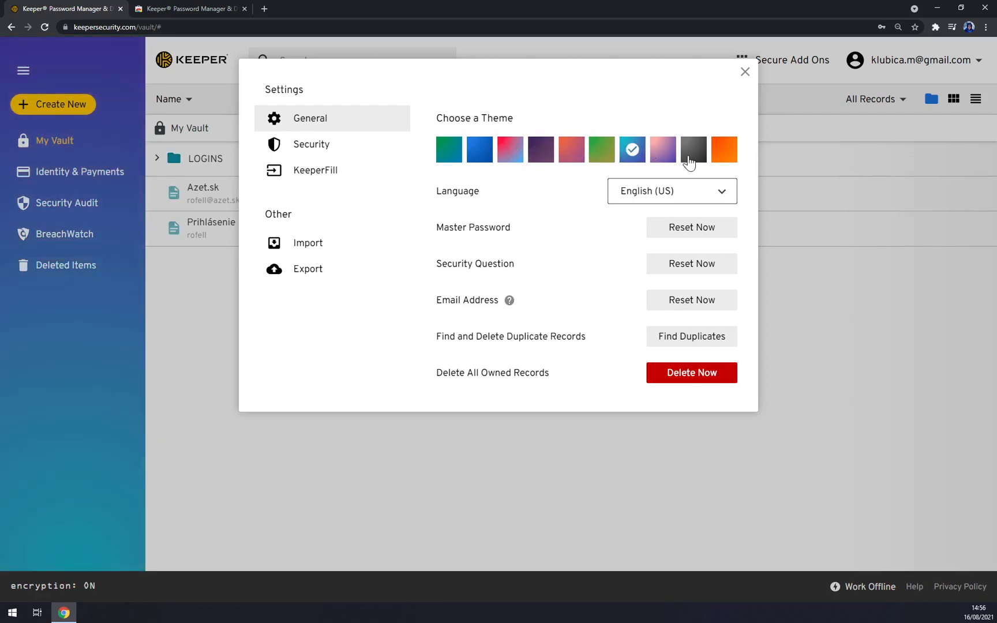
pyautogui.click(674, 162)
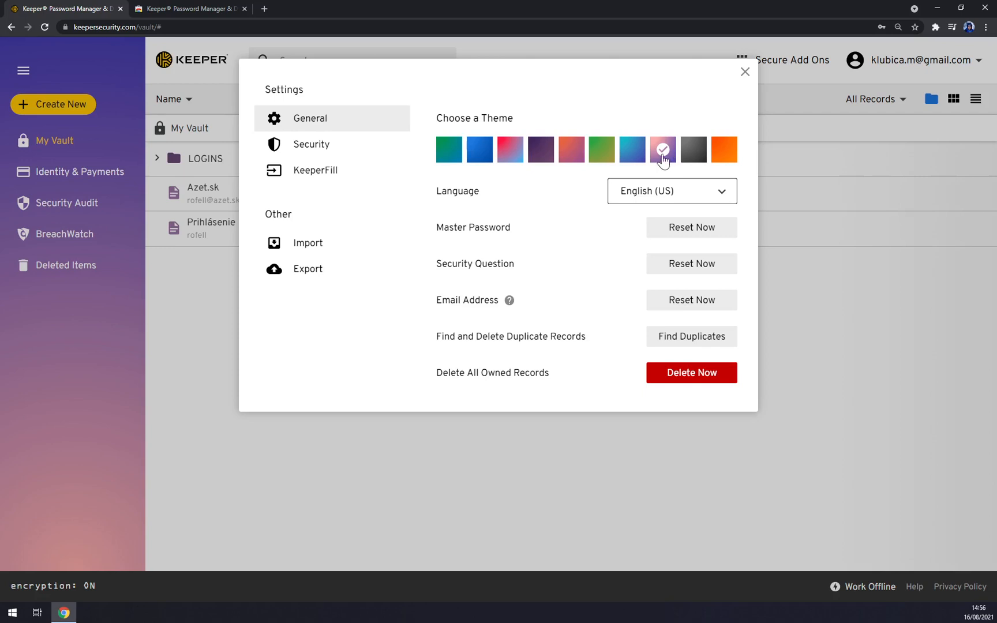
pyautogui.click(514, 153)
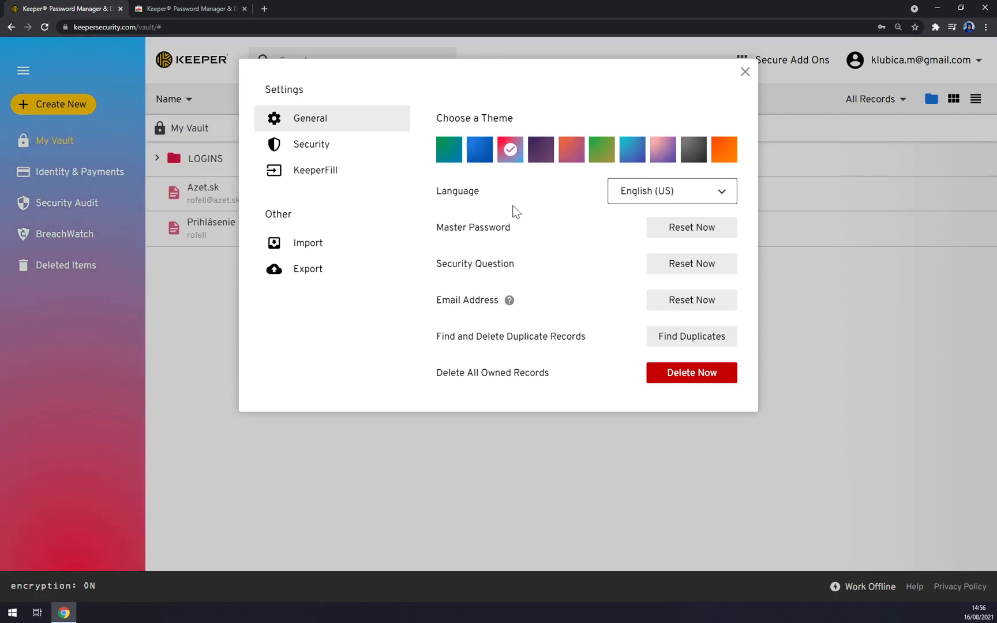
pyautogui.click(679, 196)
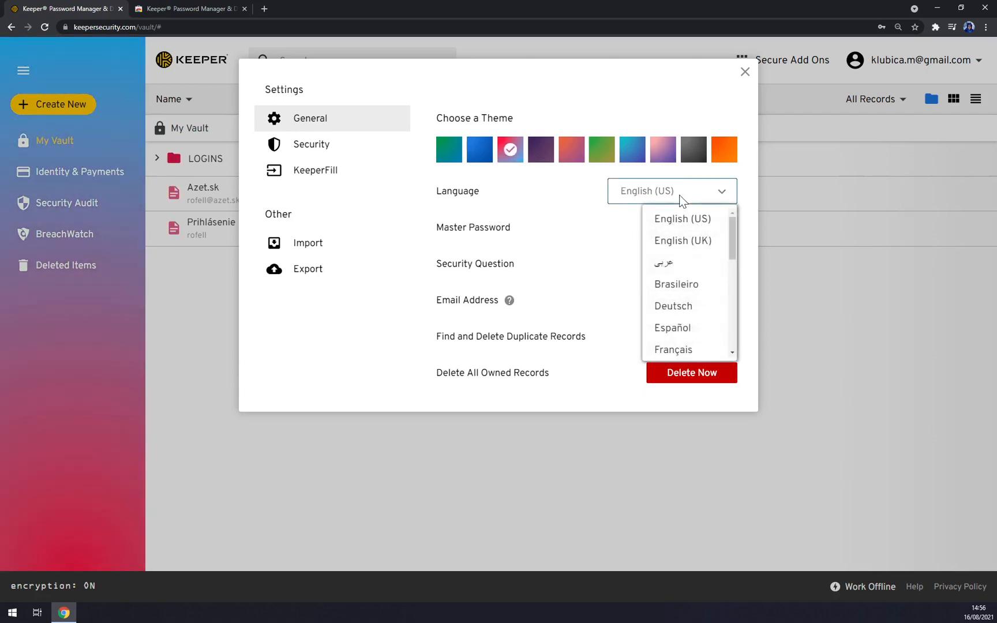
# - Leave the language as English (US) and switch to the Security settings
pyautogui.click(643, 210)
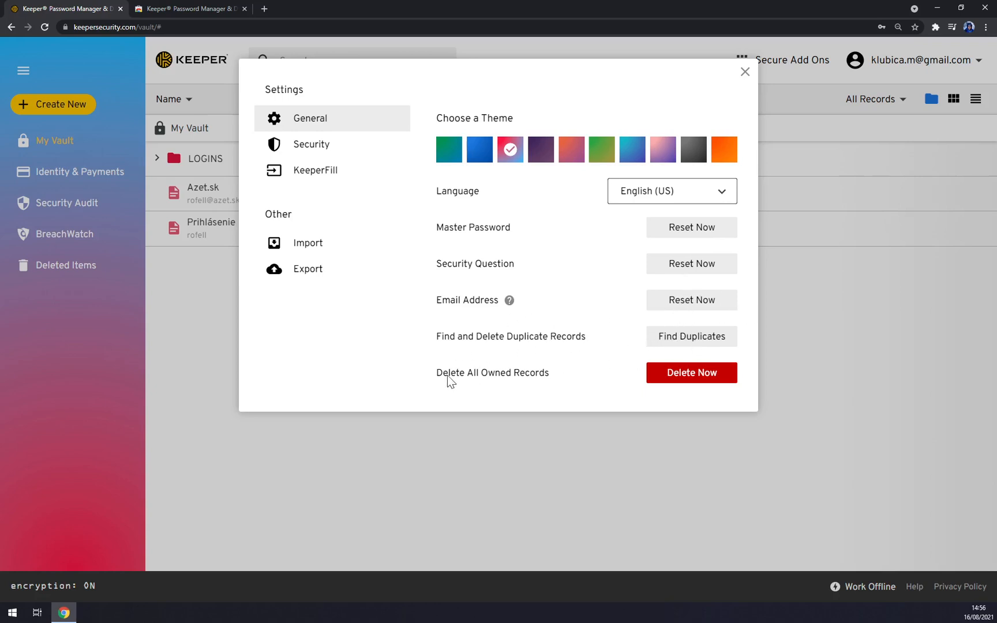
pyautogui.click(327, 144)
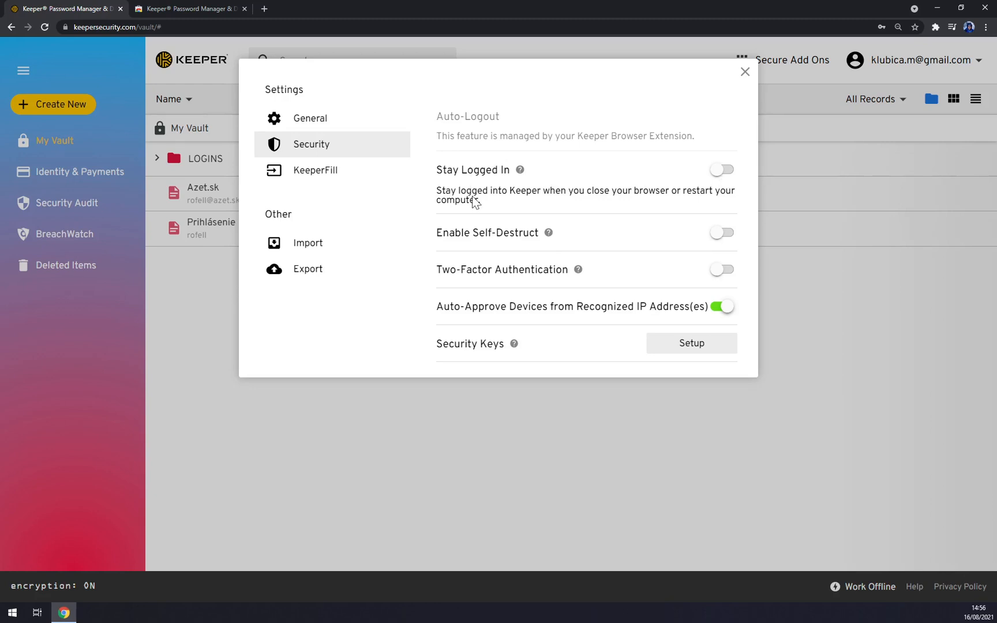
# - Cancel the two-factor authentication setup, keeping 2FA off, and view the KeeperFill settings
pyautogui.click(721, 275)
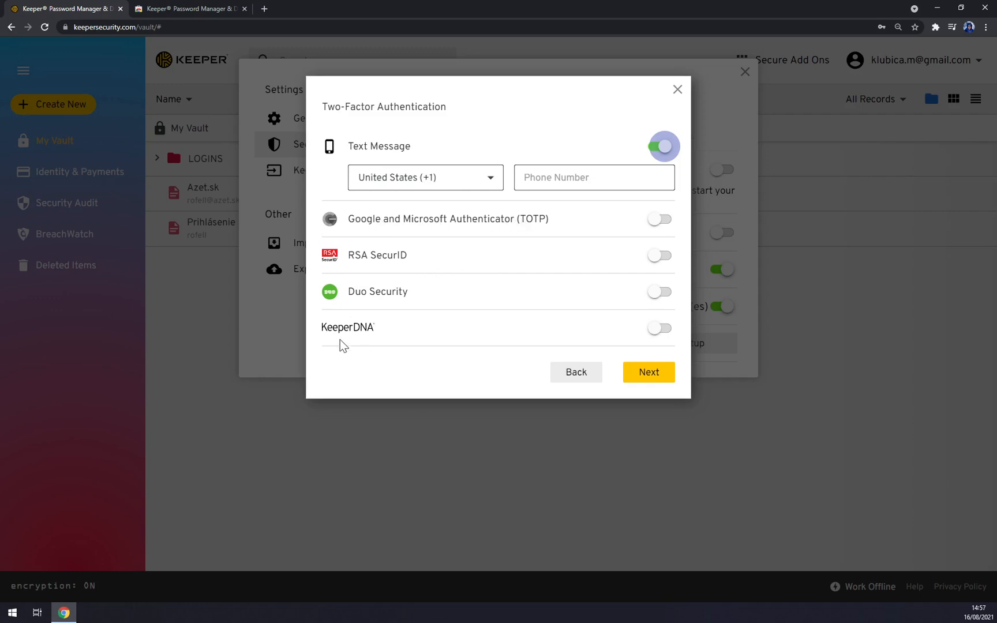
pyautogui.click(675, 90)
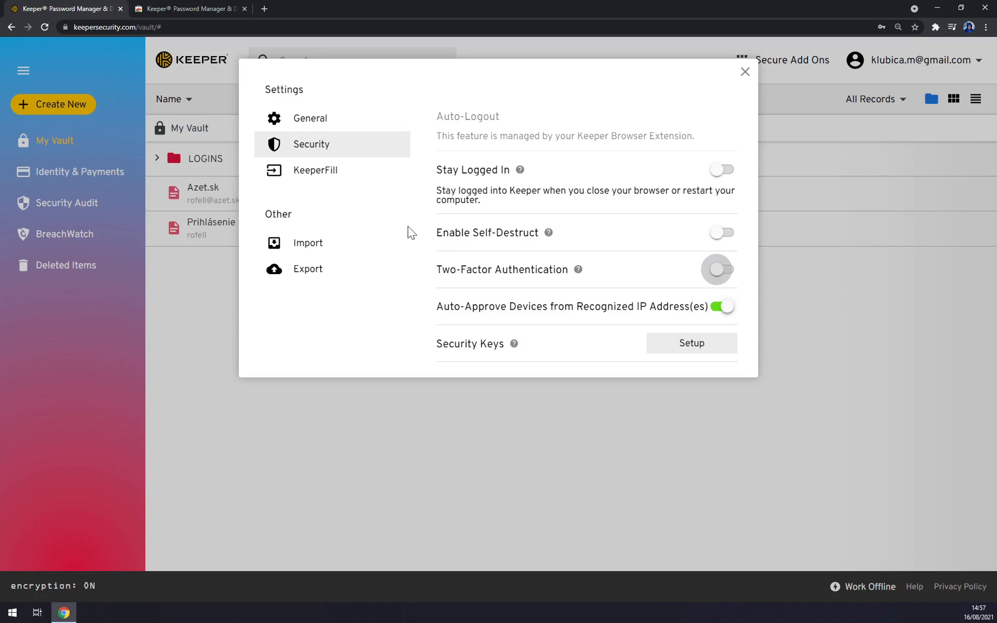
pyautogui.click(319, 174)
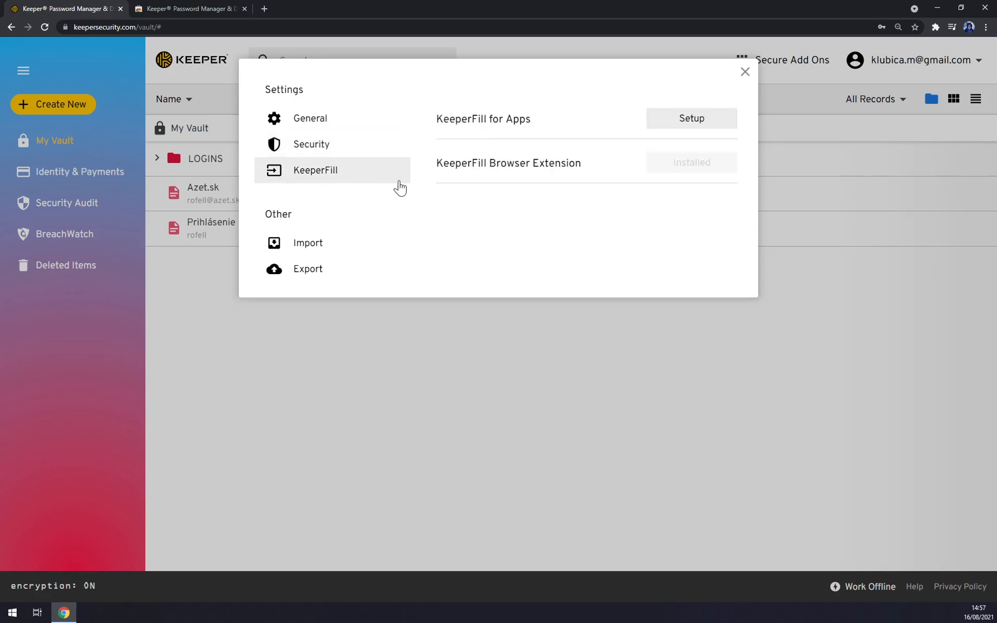
# - Look over the Import and Export options, then close Settings without importing anything
pyautogui.click(314, 251)
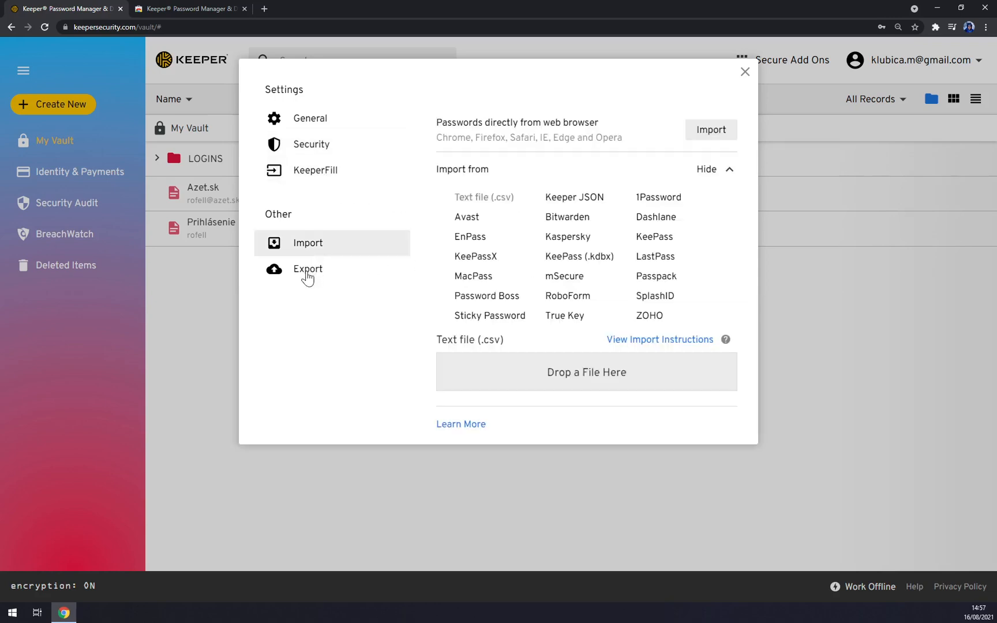
pyautogui.click(311, 267)
pyautogui.click(315, 244)
pyautogui.click(745, 73)
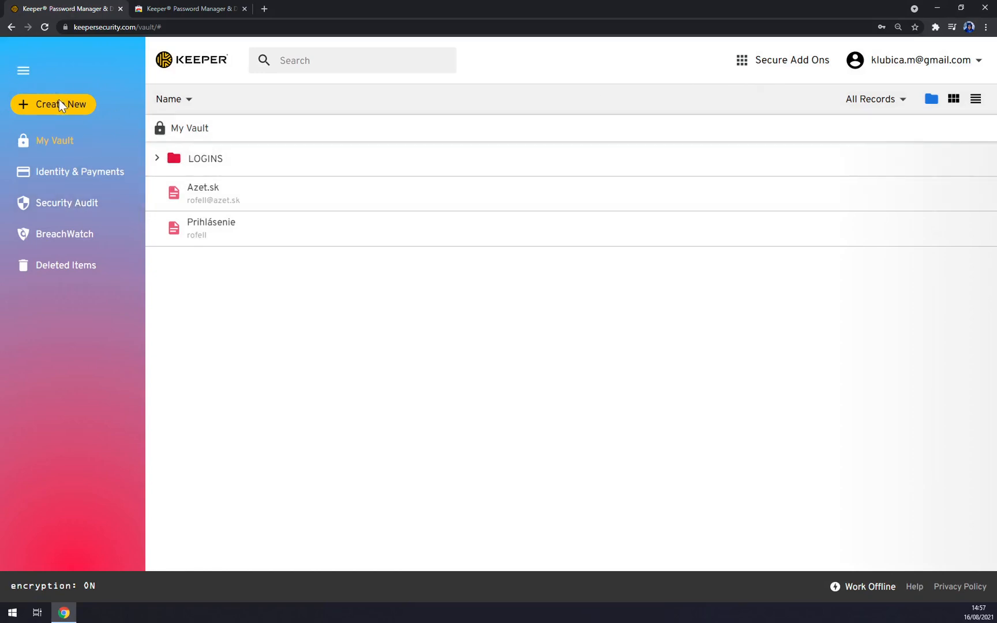
# - Start a new login record titled 'Zapier' and enter the account e-mail as its login
pyautogui.click(60, 102)
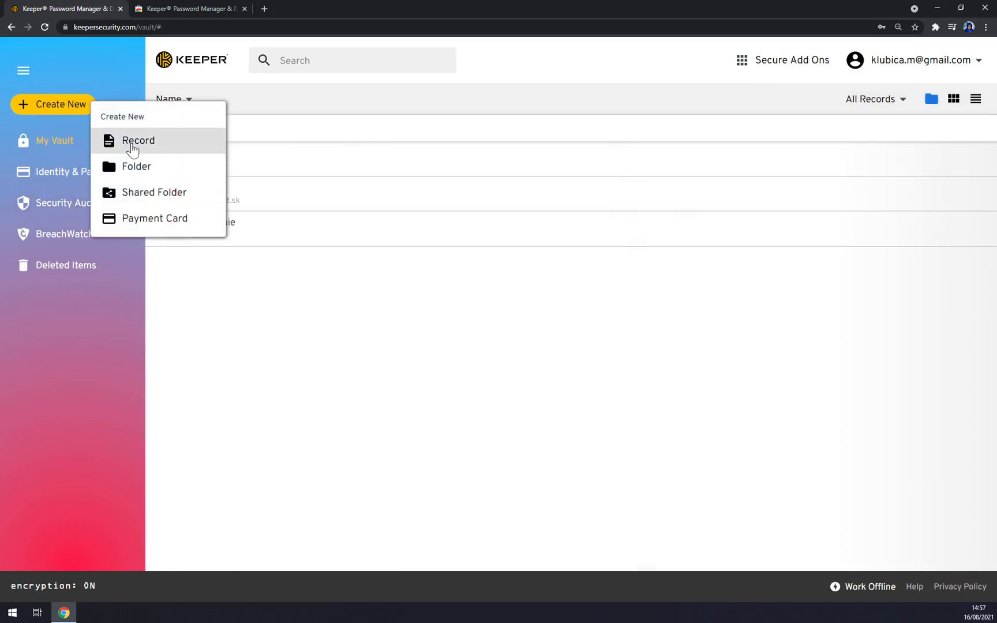
pyautogui.click(132, 142)
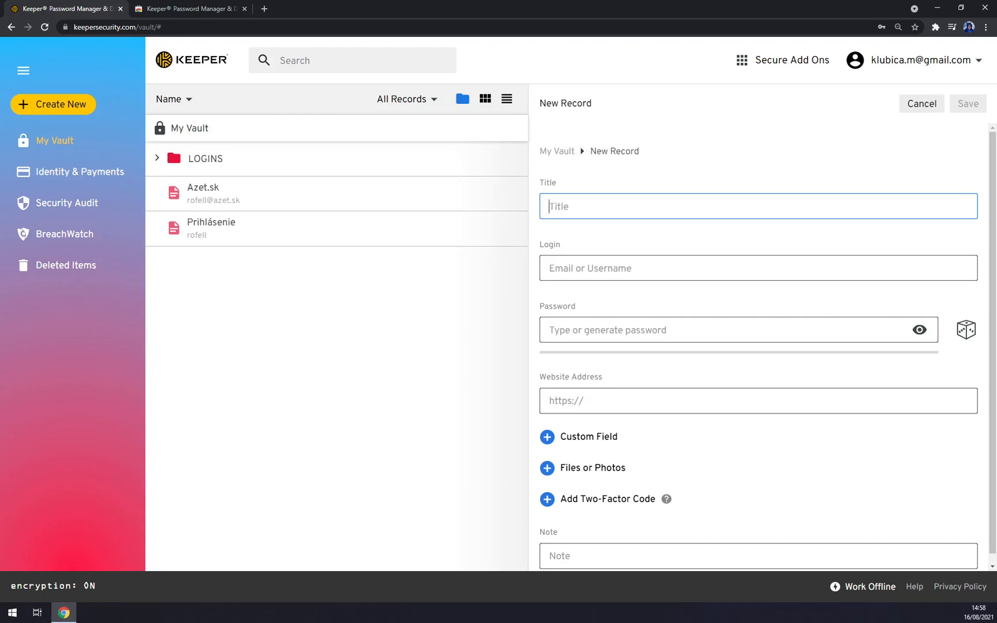
pyautogui.write('Zapier')
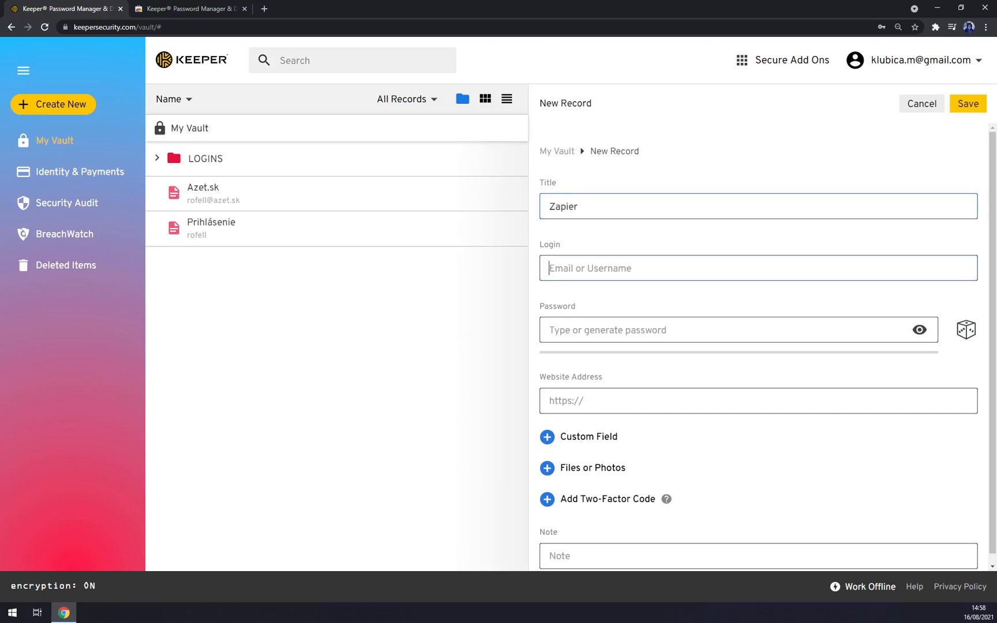
pyautogui.press('Tab')
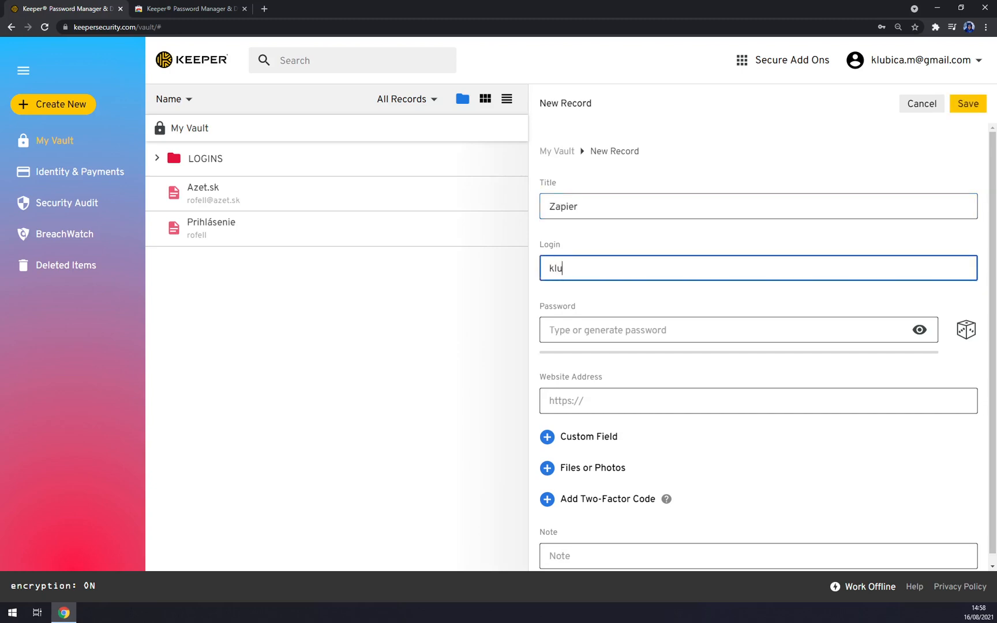
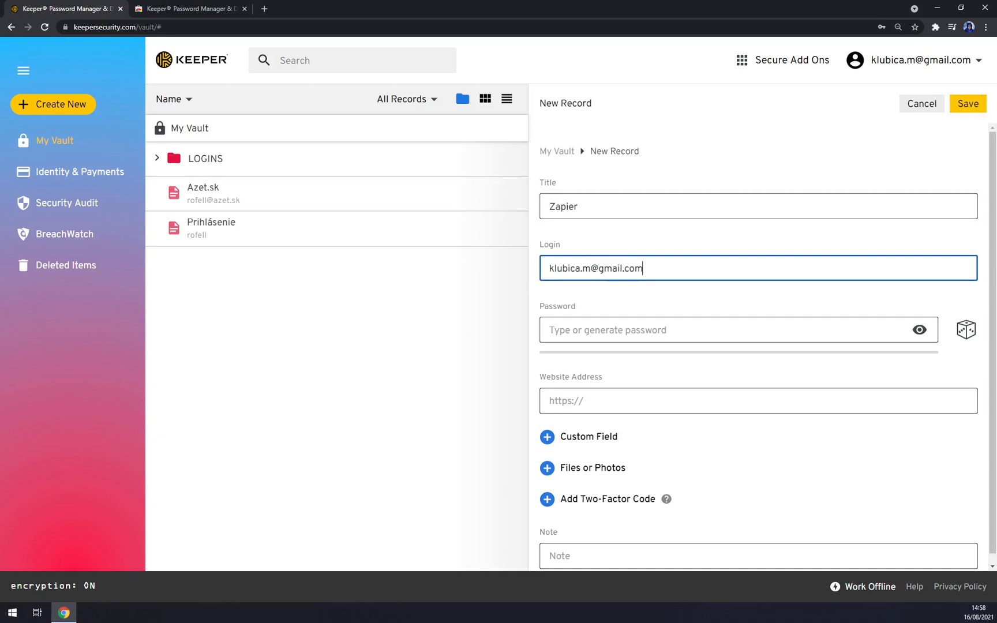
pyautogui.press('Tab')
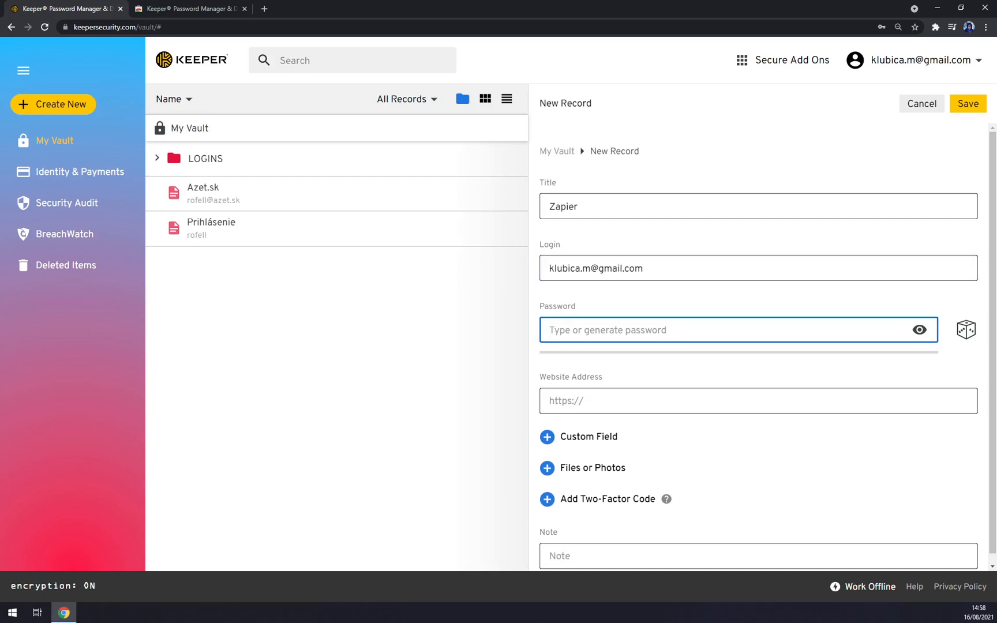
# - Add a strong password, website zapier.com and the note 'Very good app', then save the record
pyautogui.write('••••••')
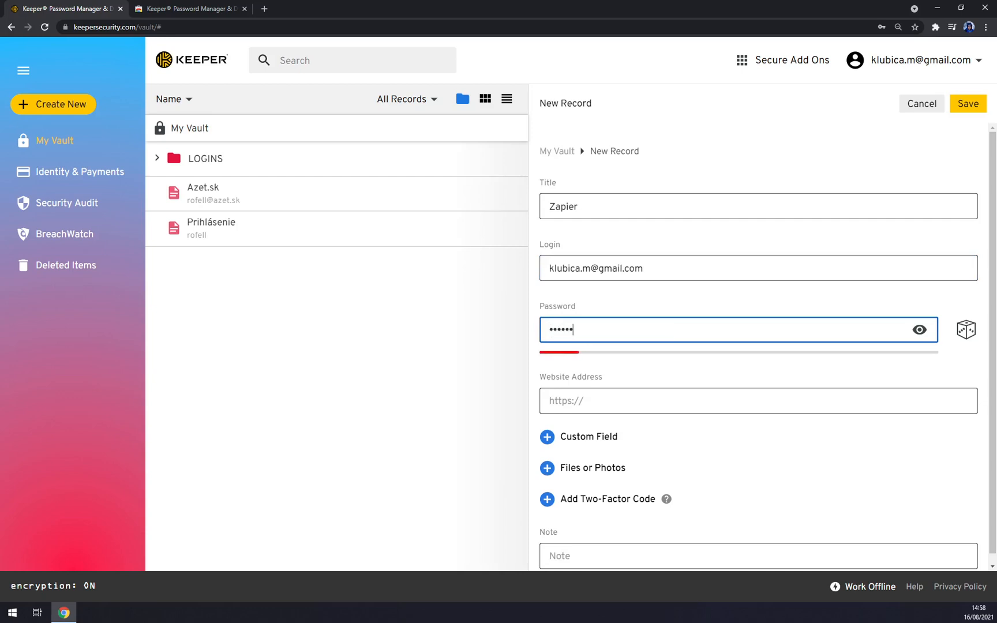
pyautogui.write('•••••')
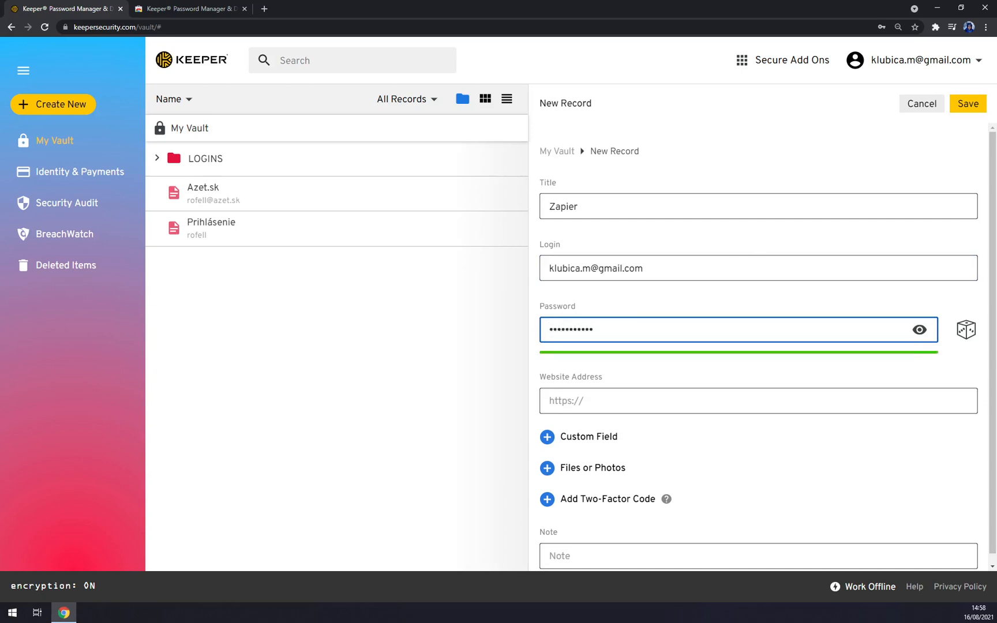
pyautogui.press('Tab')
pyautogui.write('zapier.com')
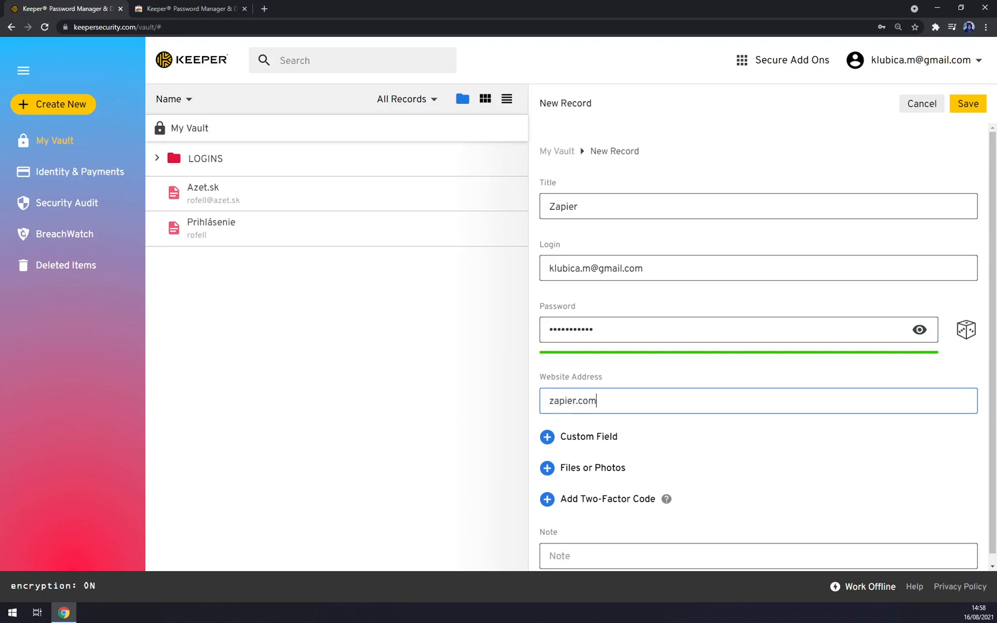
pyautogui.scroll(-1, 621, 381)
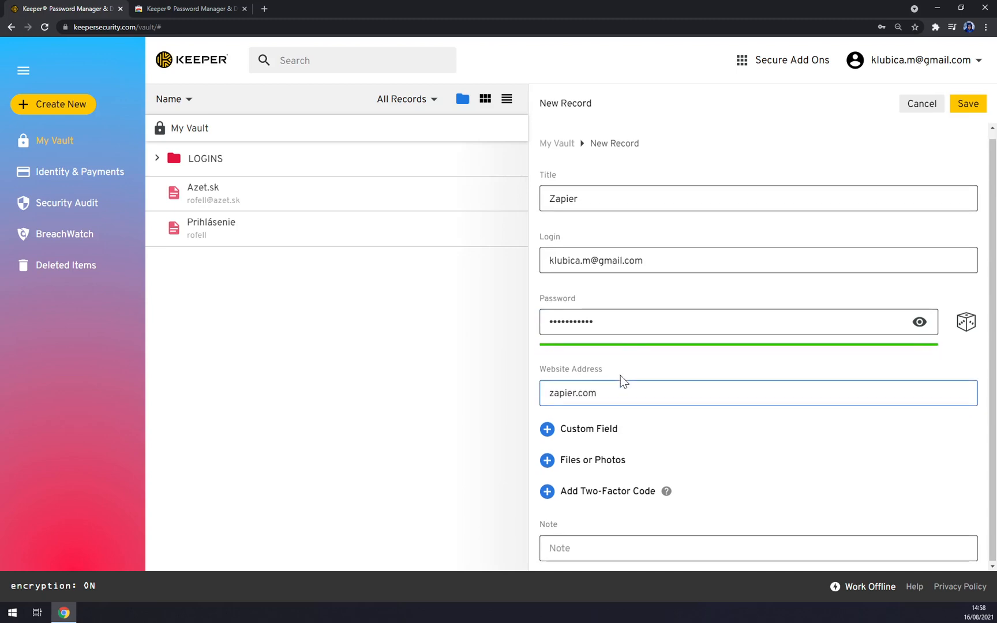
pyautogui.click(418, 423)
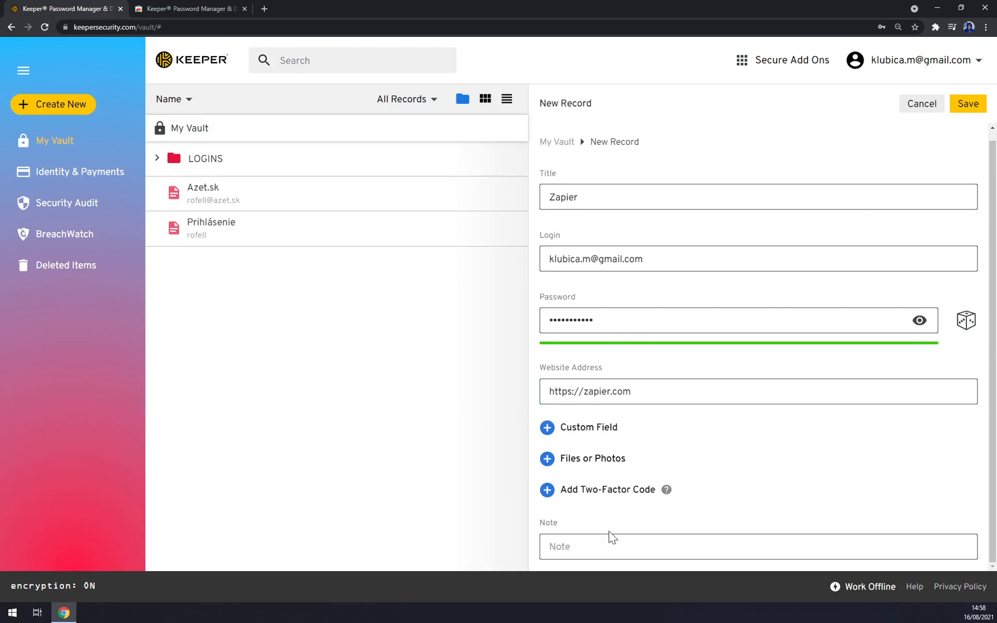
pyautogui.write('V')
pyautogui.press('BackSpace')
pyautogui.write('Very good app')
pyautogui.click(967, 105)
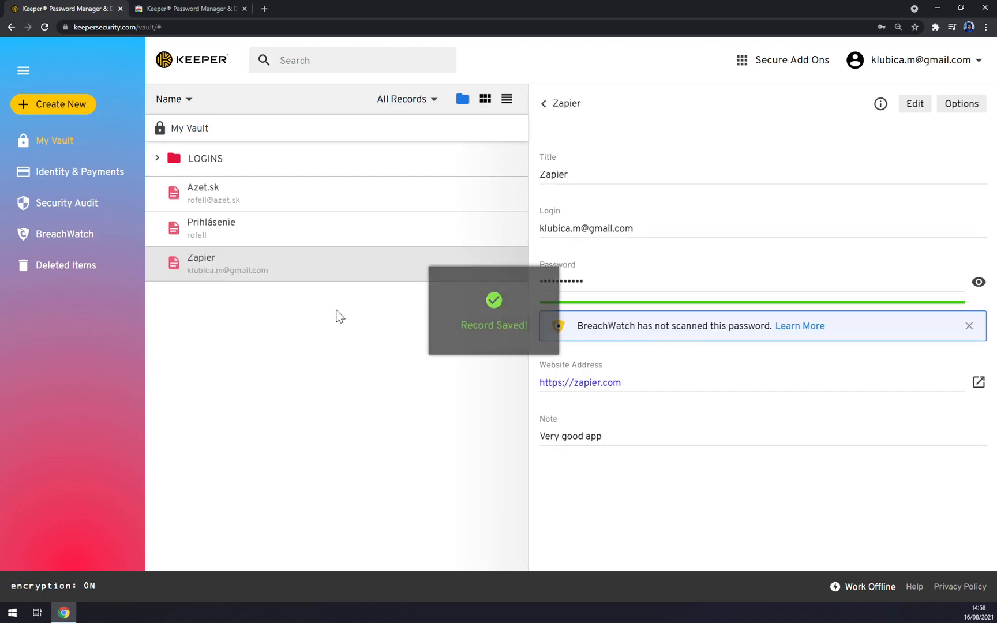
# - Create a new folder named 'TEST'
pyautogui.click(93, 106)
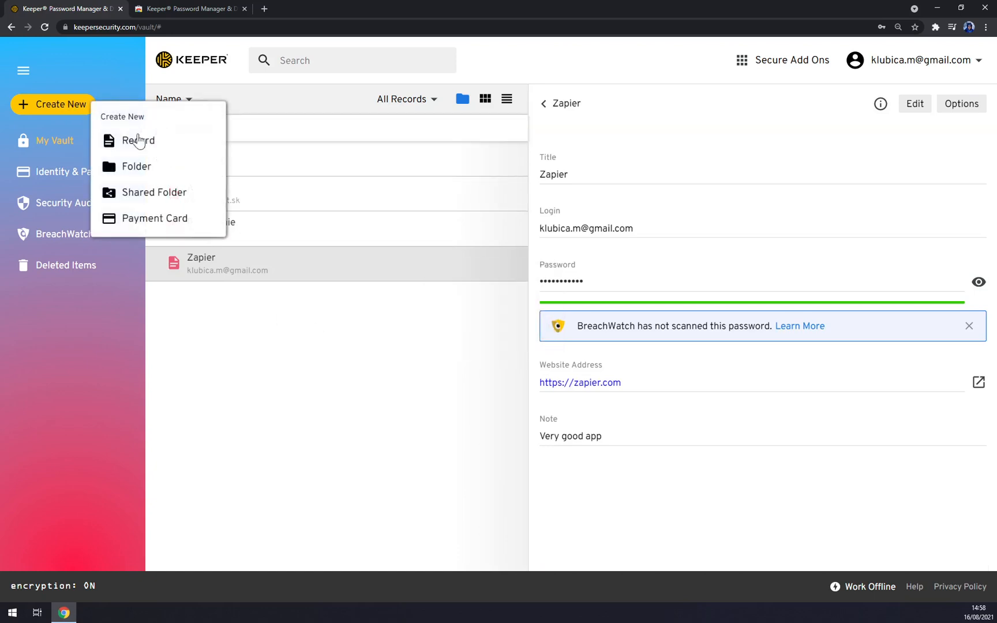
pyautogui.click(137, 164)
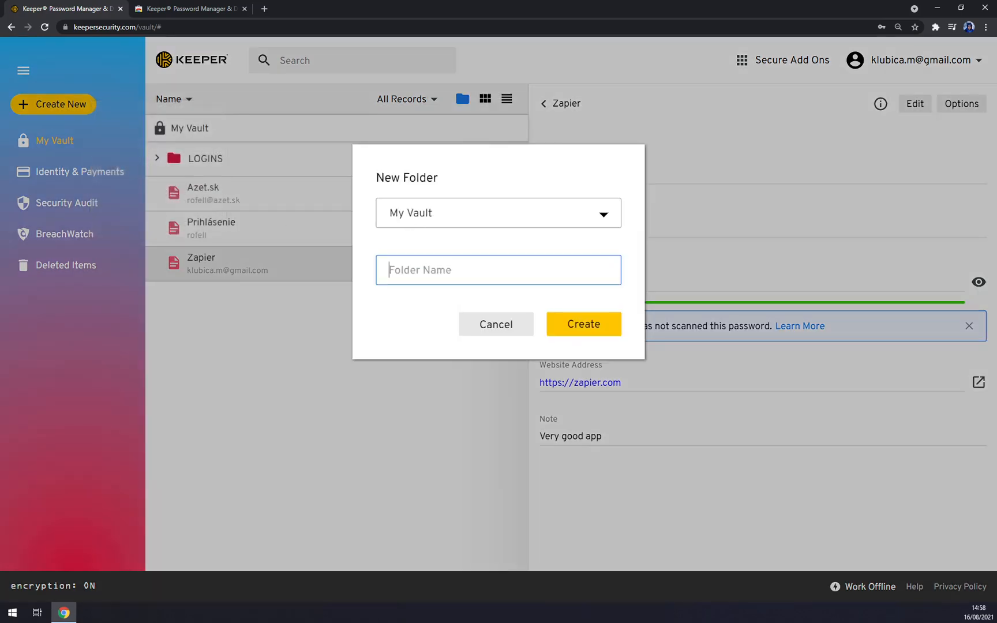
pyautogui.write('TEST')
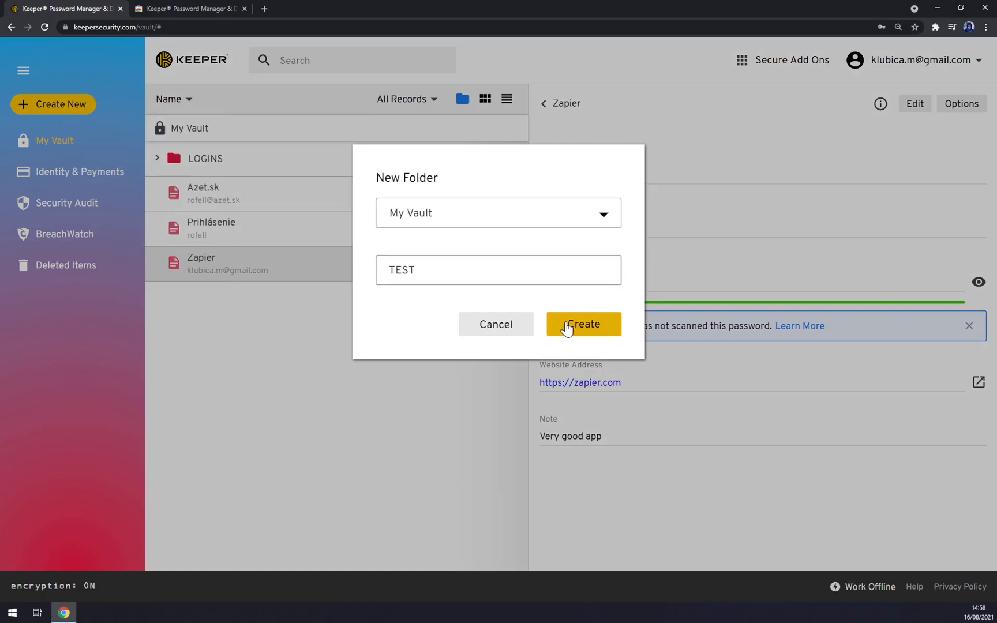
pyautogui.click(567, 326)
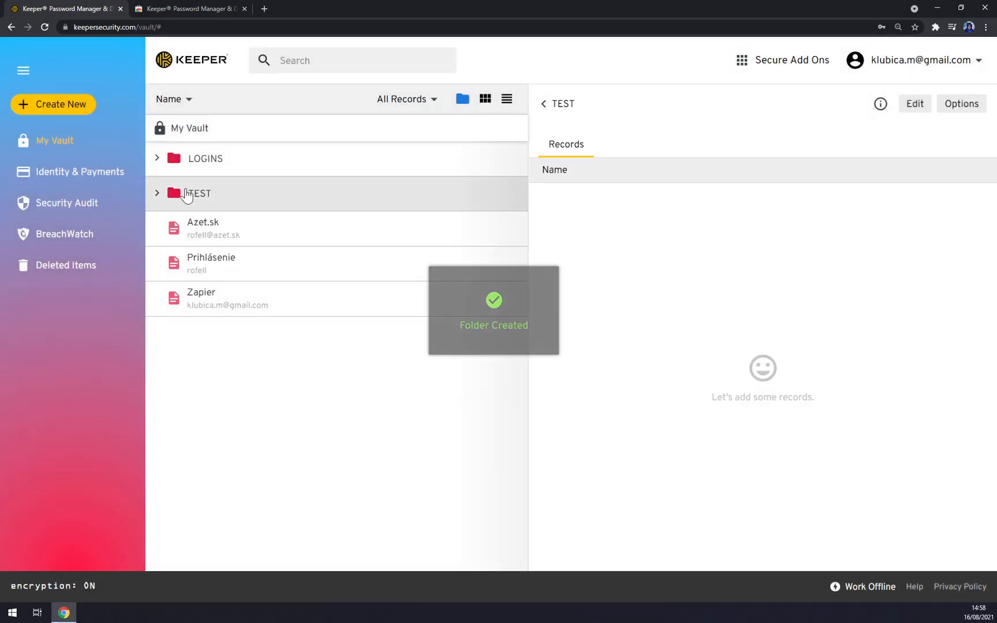
# - Open the Azet.sk record for editing, then close it unchanged and dismiss the sorting options
pyautogui.click(211, 232)
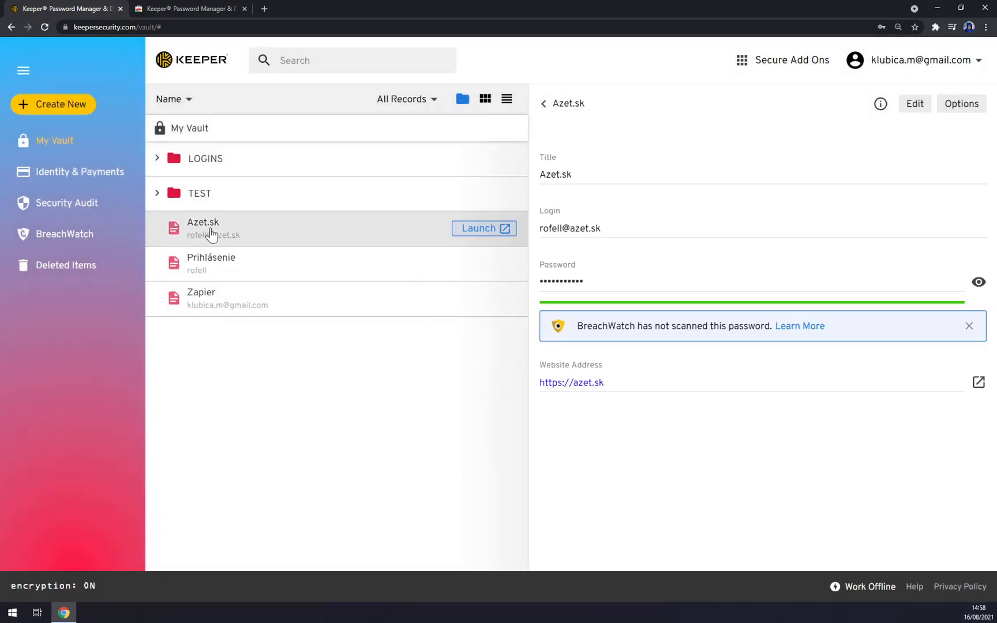
pyautogui.click(914, 109)
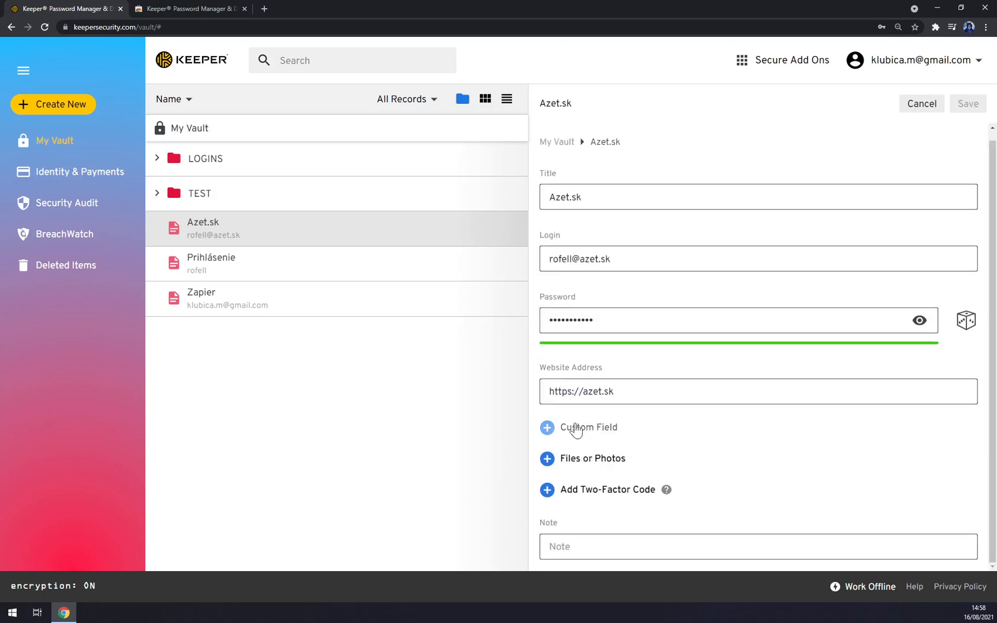
pyautogui.click(907, 110)
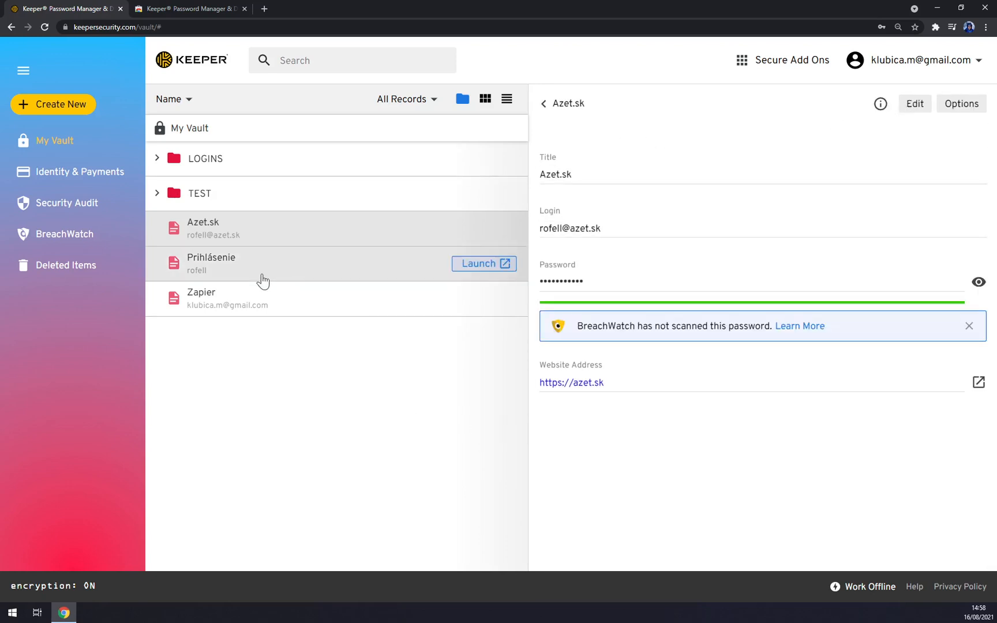
pyautogui.click(582, 104)
pyautogui.click(190, 99)
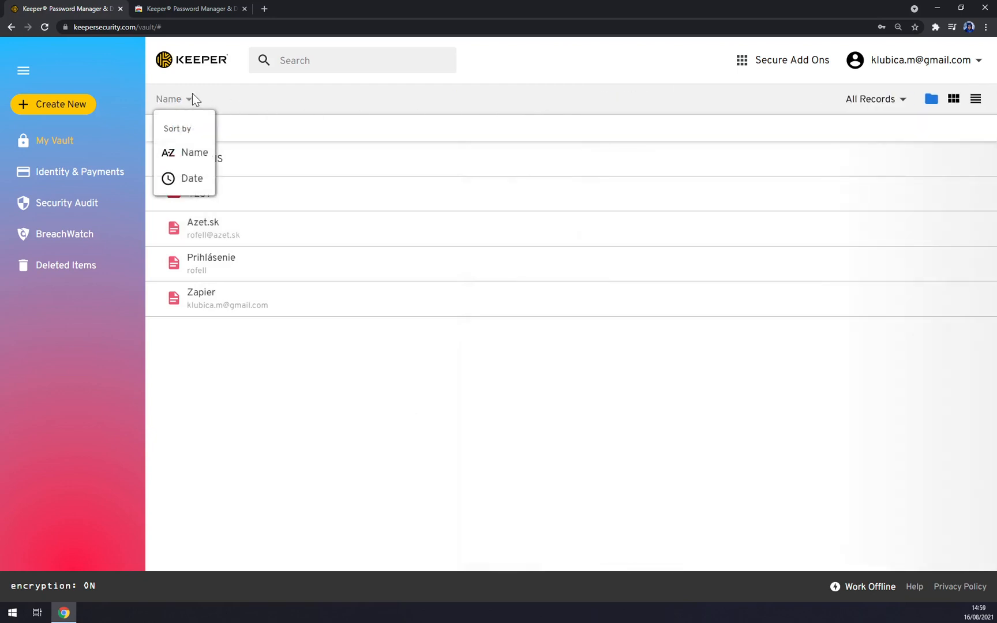
pyautogui.click(192, 98)
# - Move Azet.sk into the TEST folder and Prihlásenie and Zapier into LOGINS
pyautogui.click(212, 229)
pyautogui.moveTo(213, 231); pyautogui.dragTo(222, 198)
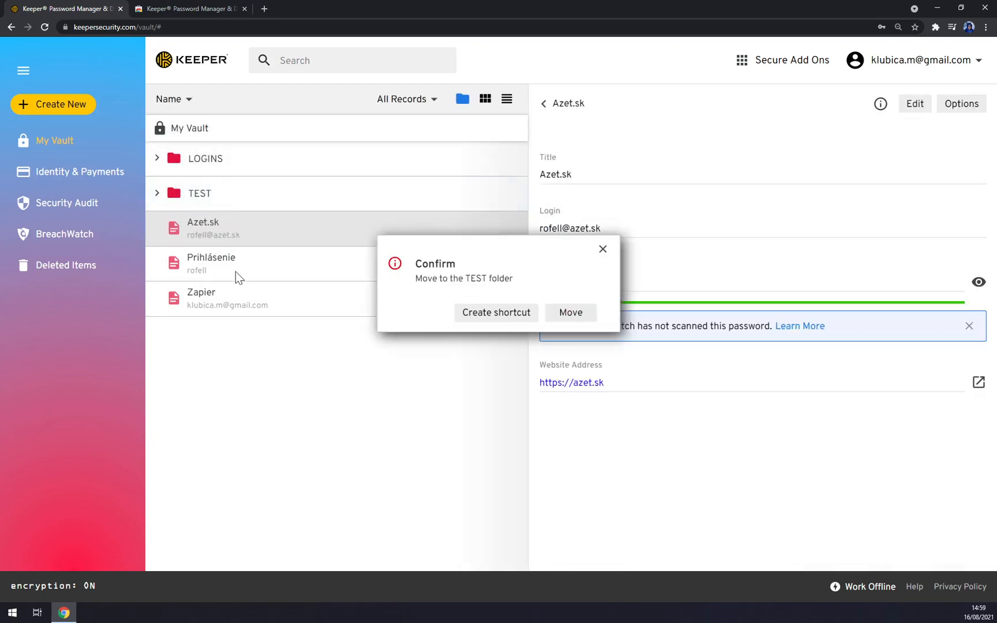
pyautogui.click(583, 314)
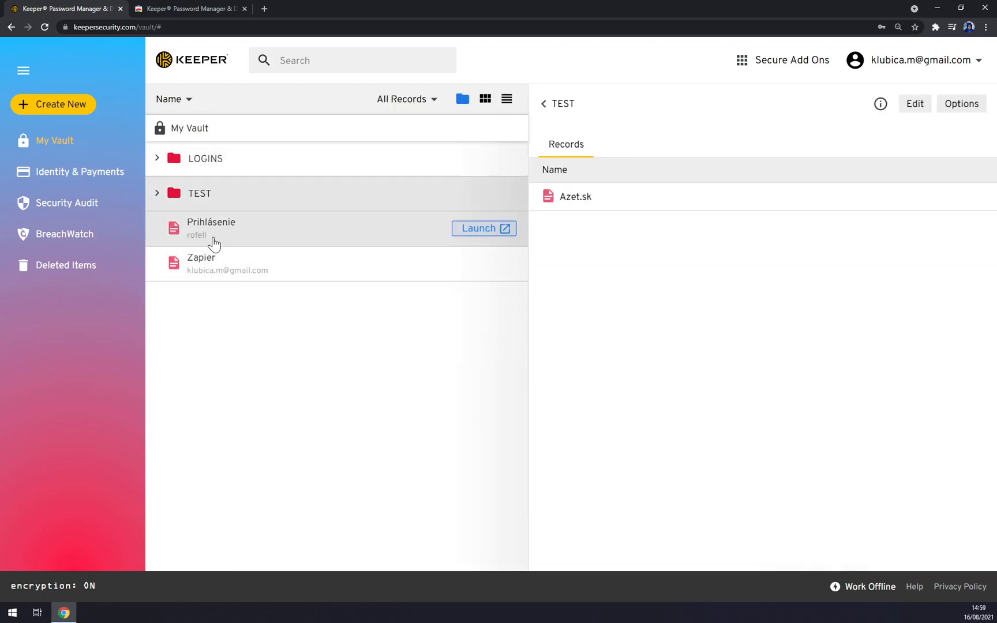
pyautogui.click(228, 235)
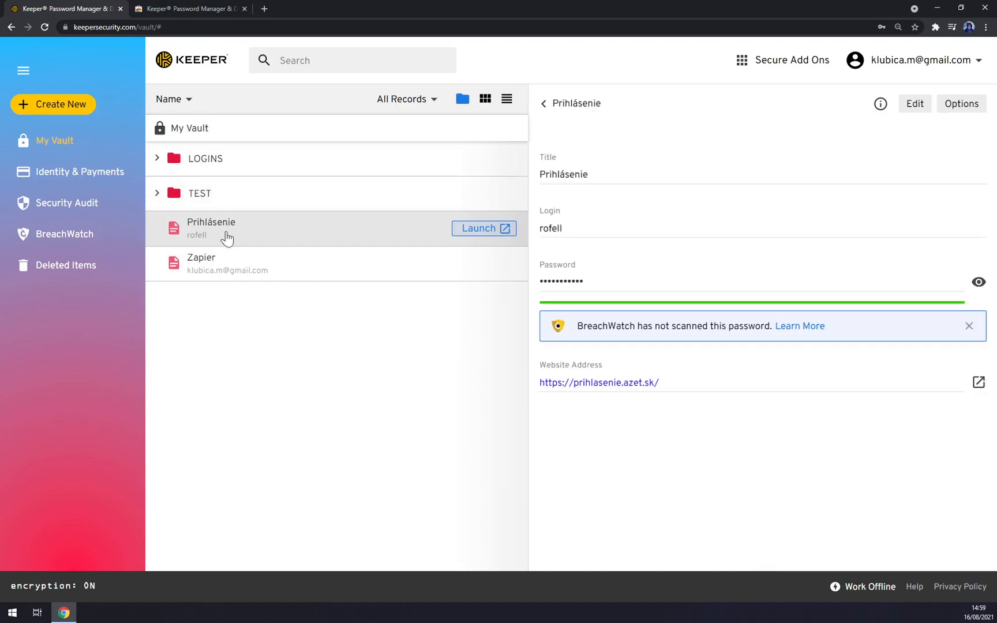
pyautogui.moveTo(227, 233); pyautogui.dragTo(220, 159)
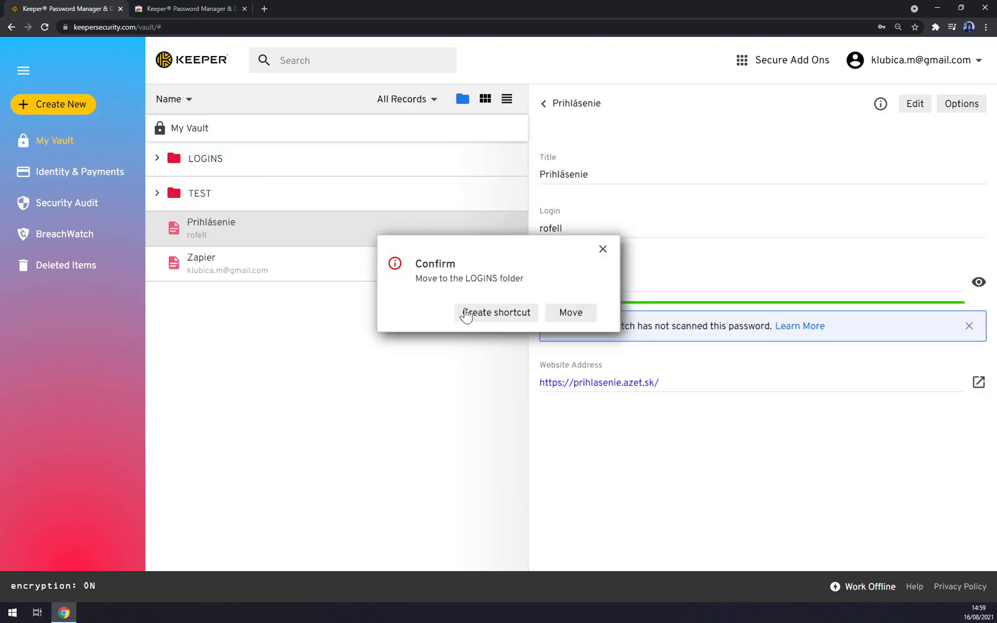
pyautogui.click(571, 315)
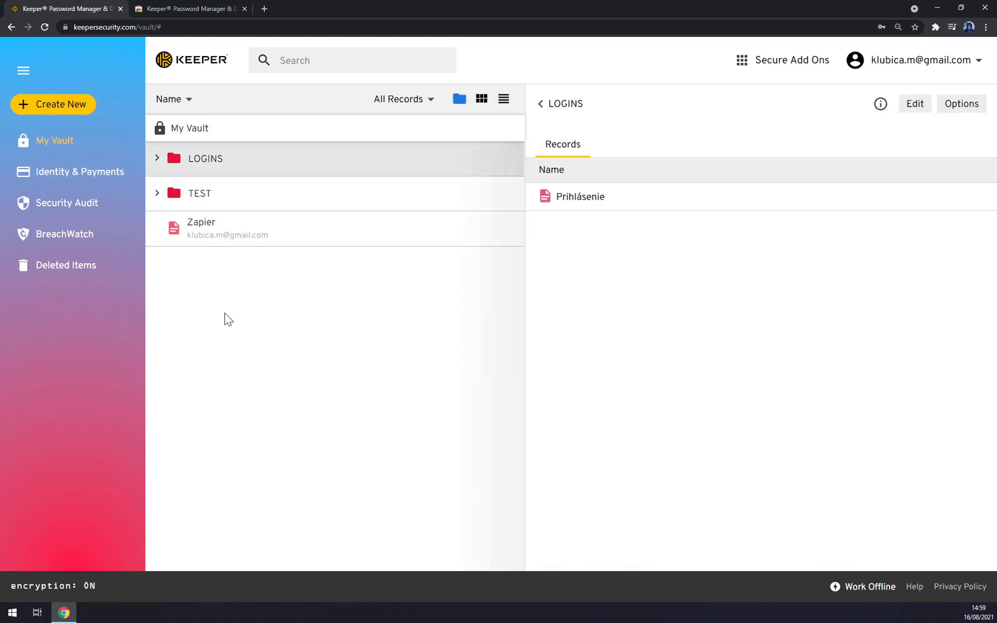
pyautogui.moveTo(232, 246); pyautogui.dragTo(217, 165)
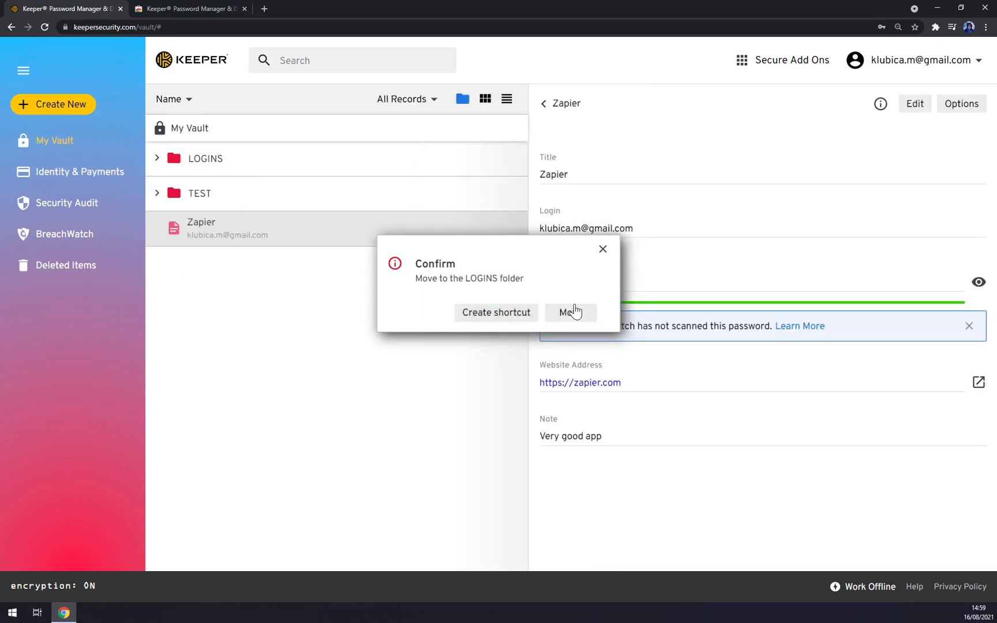
pyautogui.click(573, 312)
# - Expand the LOGINS and TEST folders to show their records
pyautogui.click(258, 164)
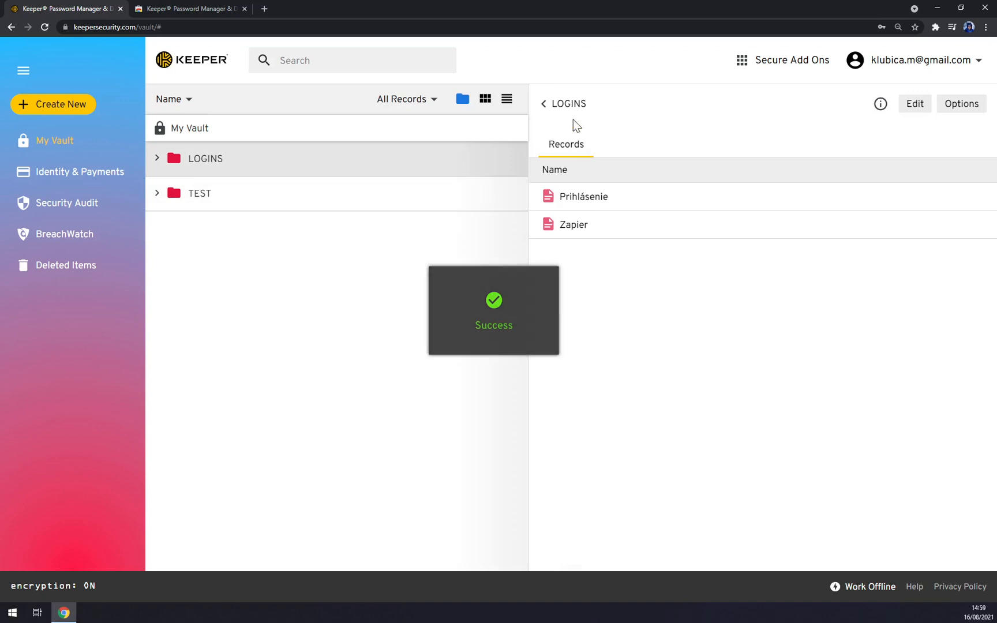
pyautogui.click(565, 105)
pyautogui.click(157, 159)
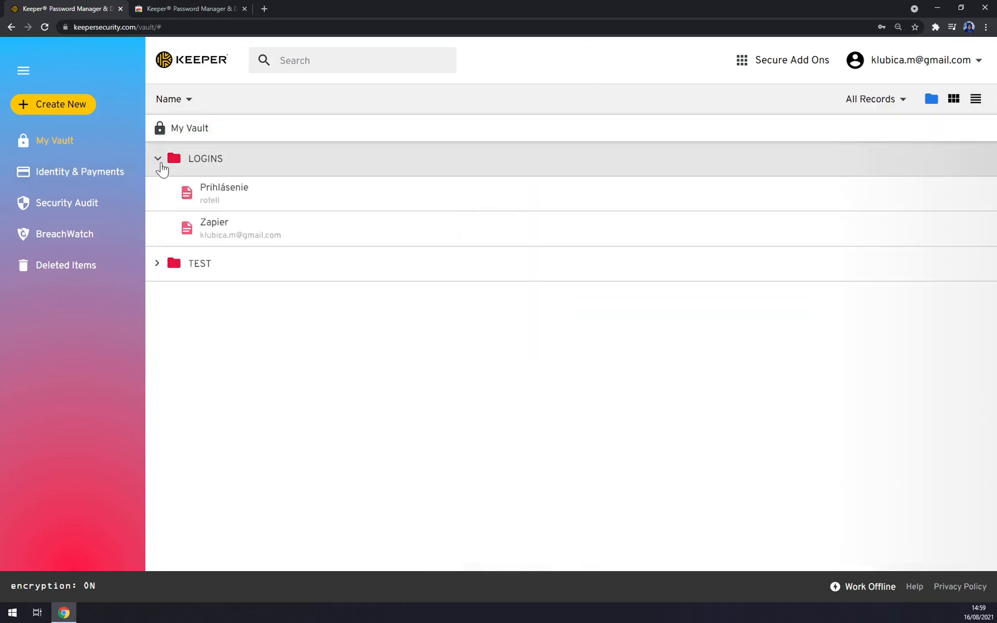
pyautogui.click(157, 264)
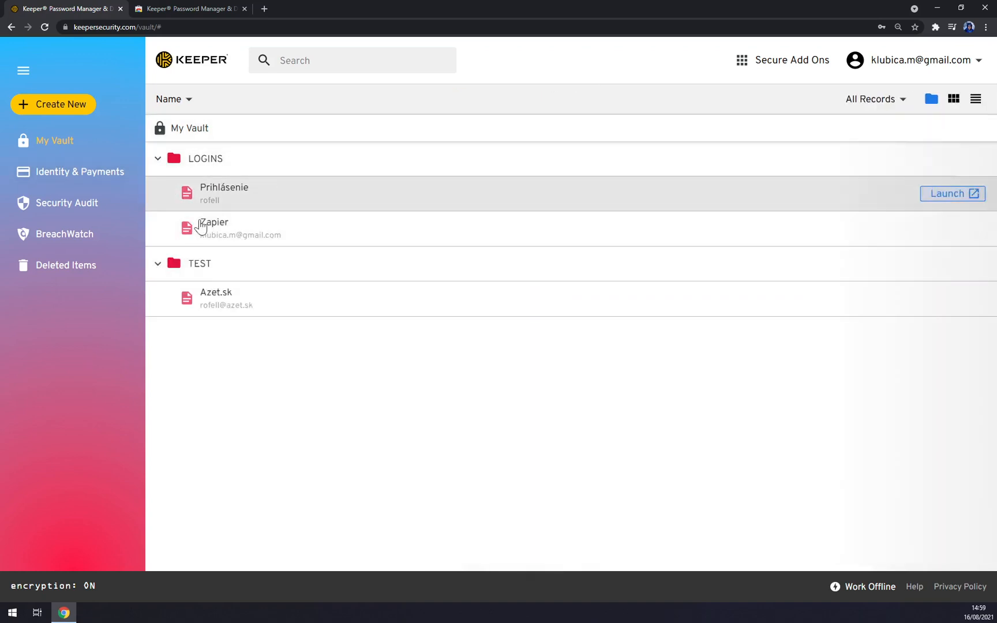